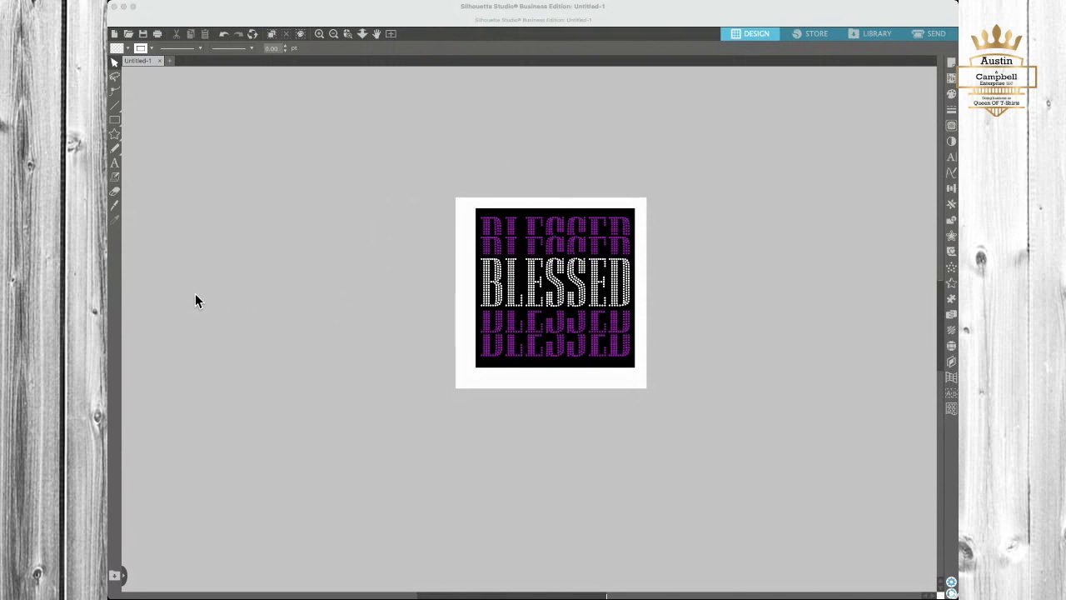
Step: Create a new blank document alongside the open BLESSED design
{"action": "left_click", "coordinate": [235, 289]}
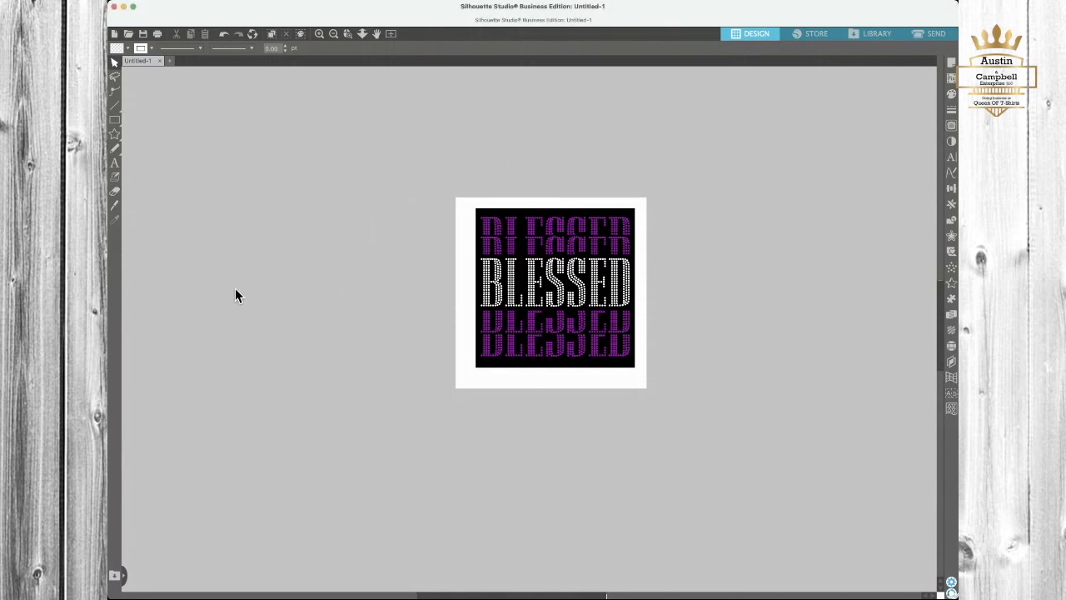
{"action": "left_click", "coordinate": [306, 220]}
{"action": "left_click", "coordinate": [168, 61]}
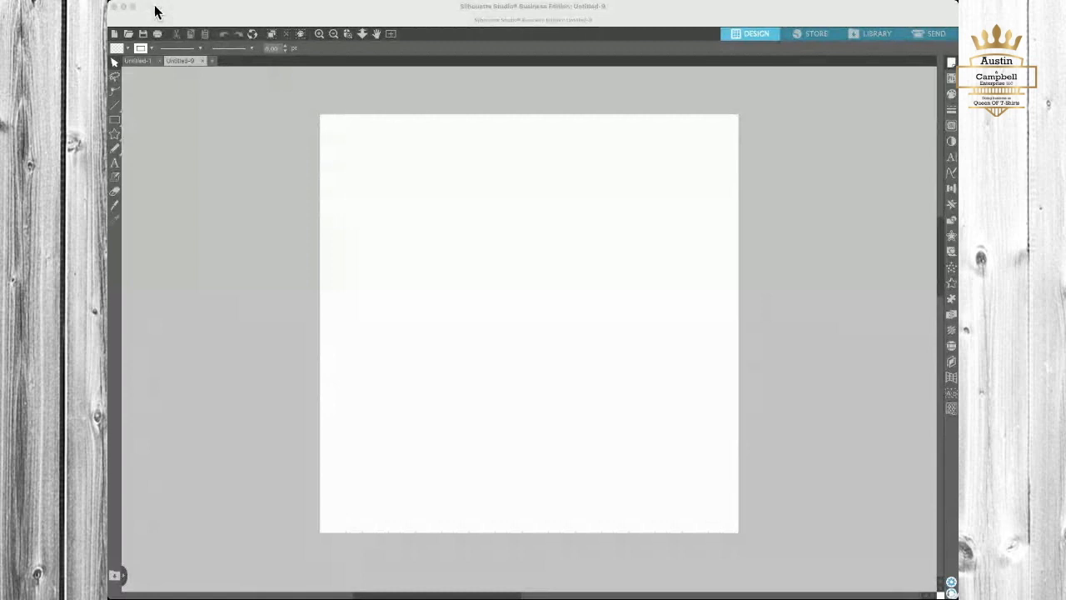
{"action": "left_click", "coordinate": [187, 193]}
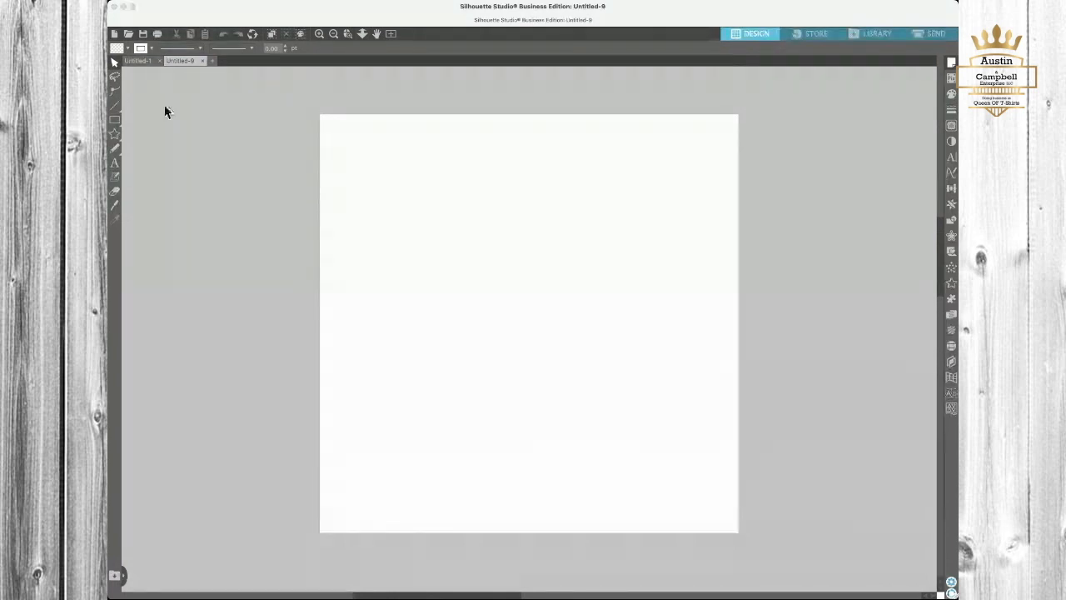
Step: Return to the BLESSED document and move the black 10 in background square off the page, leaving the lettering in place
{"action": "left_click", "coordinate": [141, 62]}
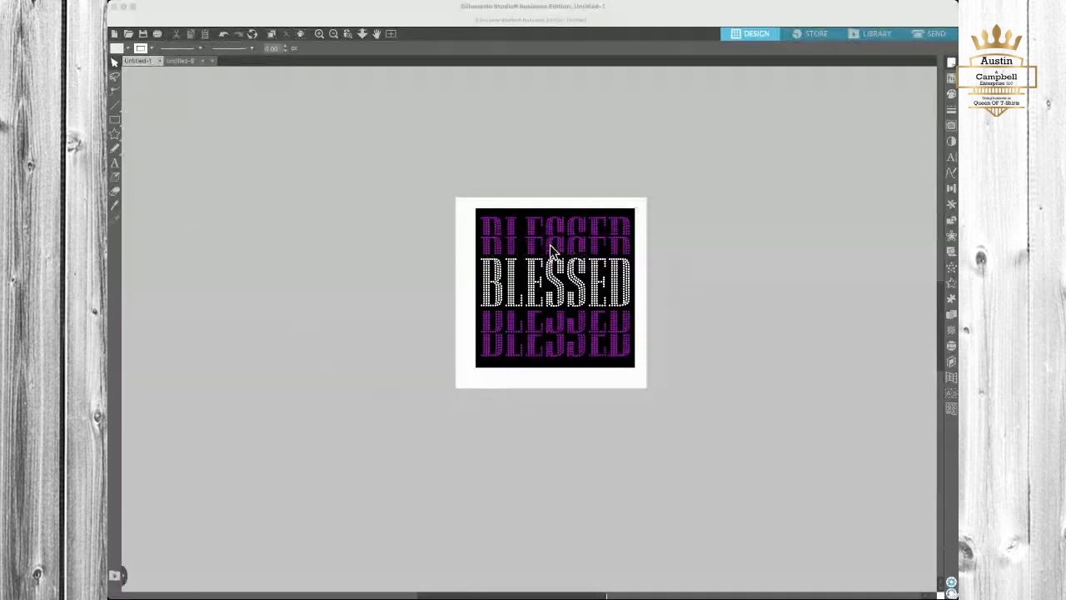
{"action": "left_click", "coordinate": [488, 365]}
{"action": "left_click_drag", "start_coordinate": [487, 364], "coordinate": [177, 320]}
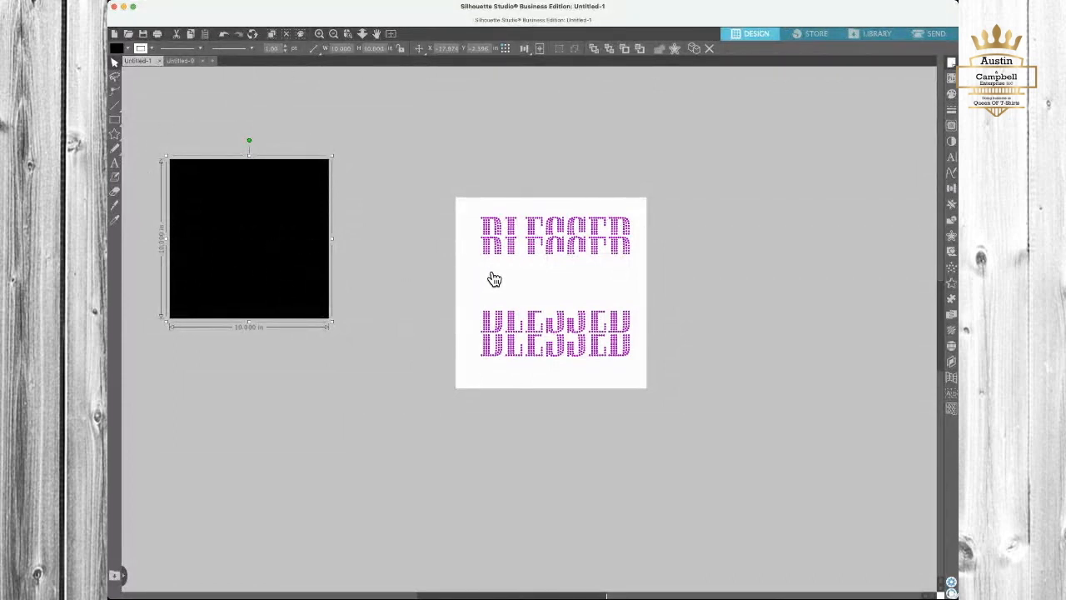
Step: Move the complete BLESSED rhinestone lettering off the page and place it back within the white page area
{"action": "left_click_drag", "start_coordinate": [458, 200], "coordinate": [676, 451]}
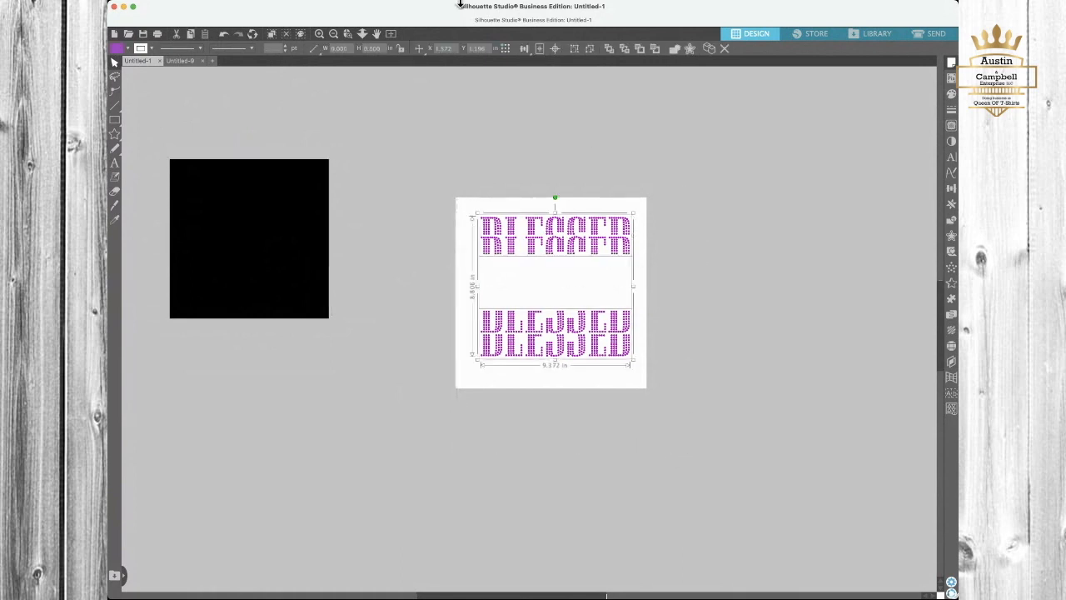
{"action": "left_click_drag", "start_coordinate": [527, 241], "coordinate": [388, 359]}
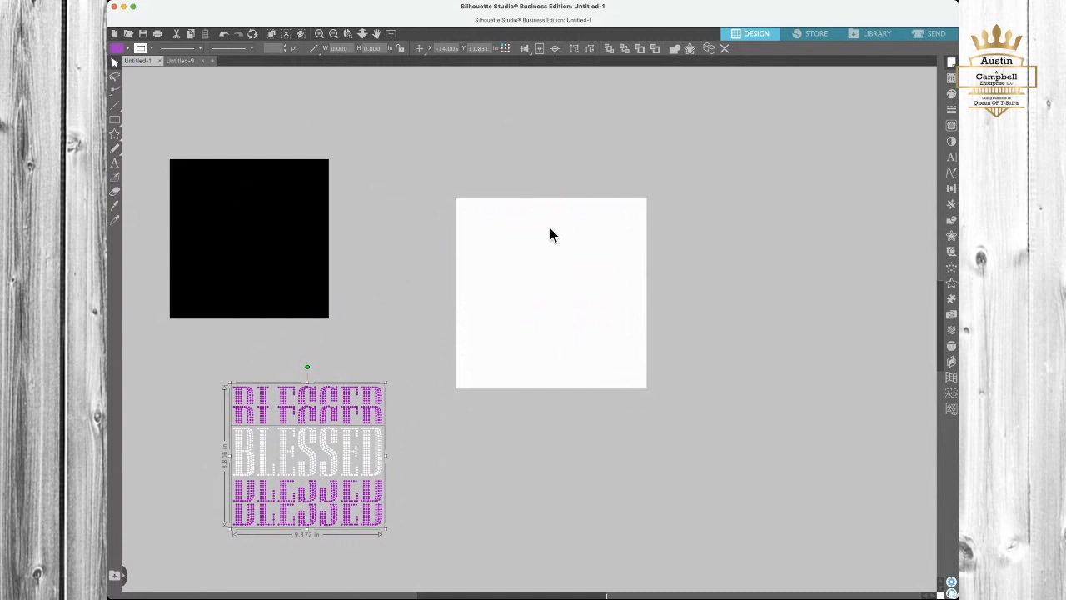
{"action": "left_click", "coordinate": [112, 213]}
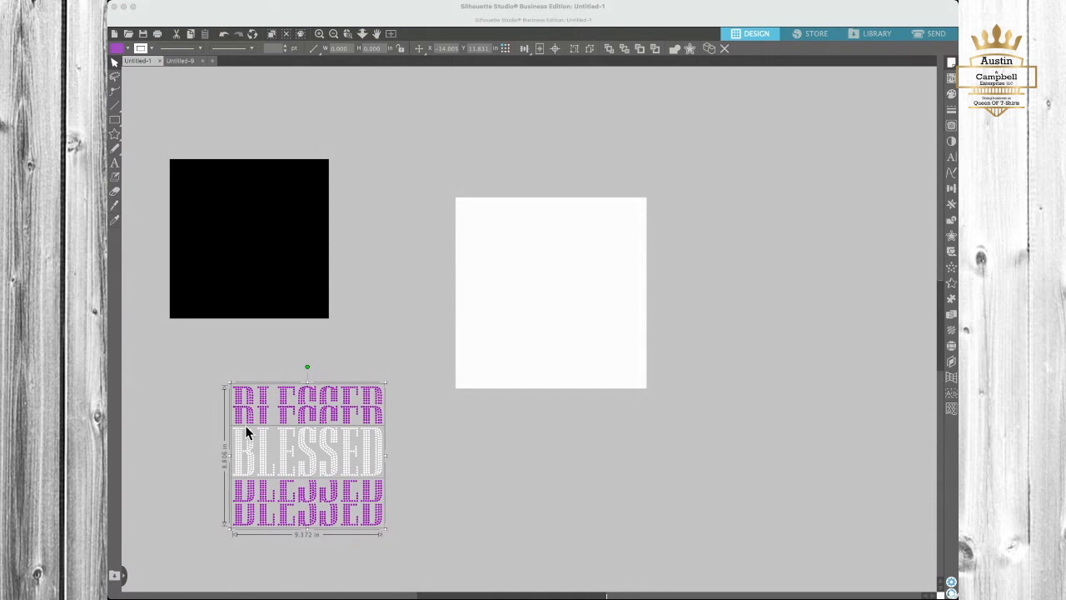
{"action": "left_click_drag", "start_coordinate": [268, 443], "coordinate": [503, 284]}
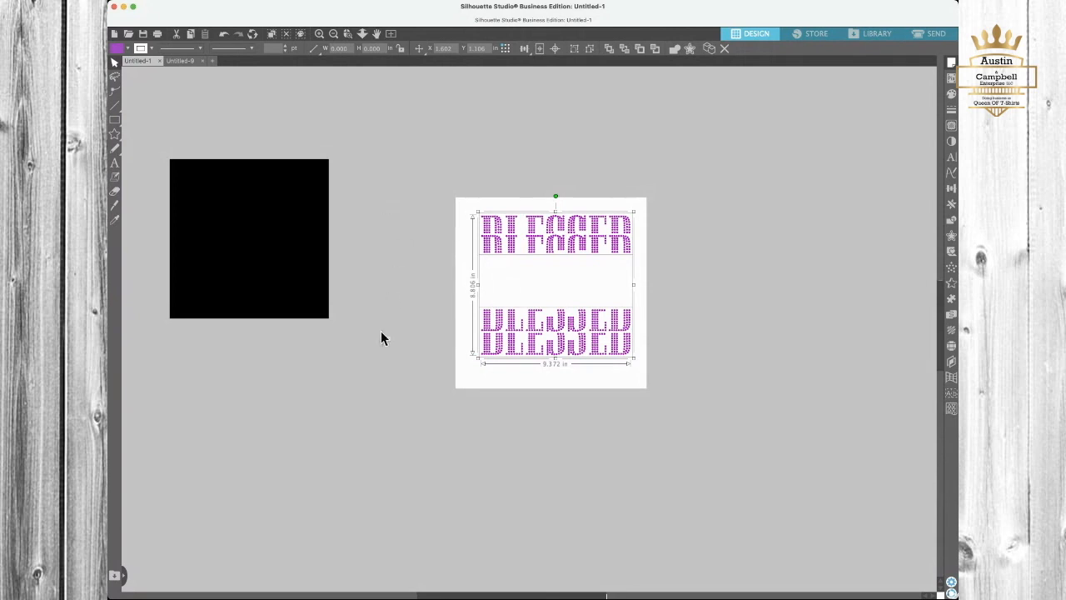
Step: Select the upper purple lines and the complete BLESSED lettering, and examine the rhinestone circles up close
{"action": "left_click", "coordinate": [481, 381]}
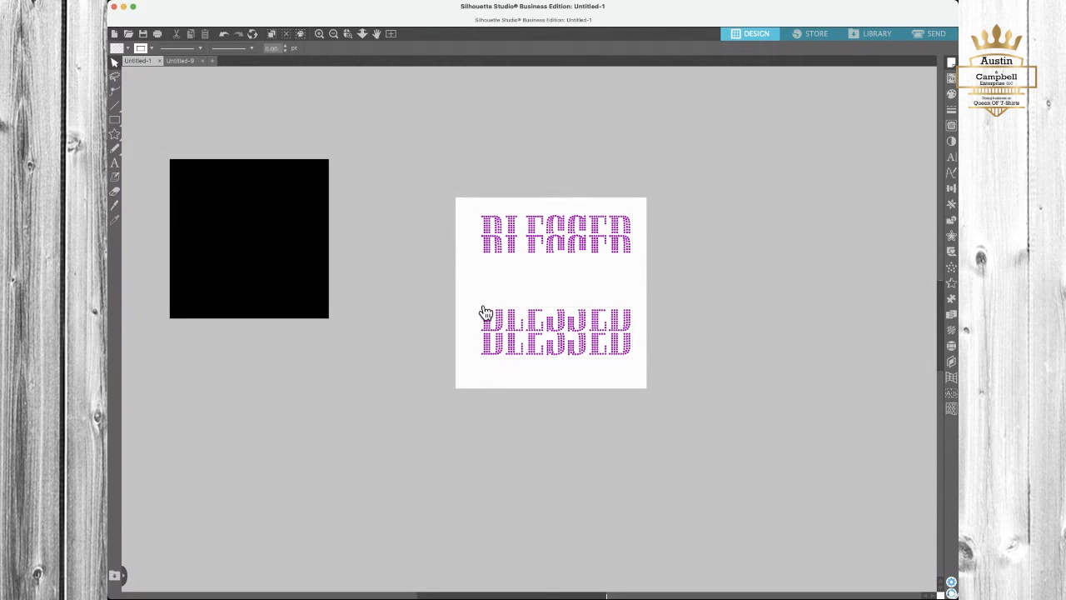
{"action": "left_click", "coordinate": [490, 233]}
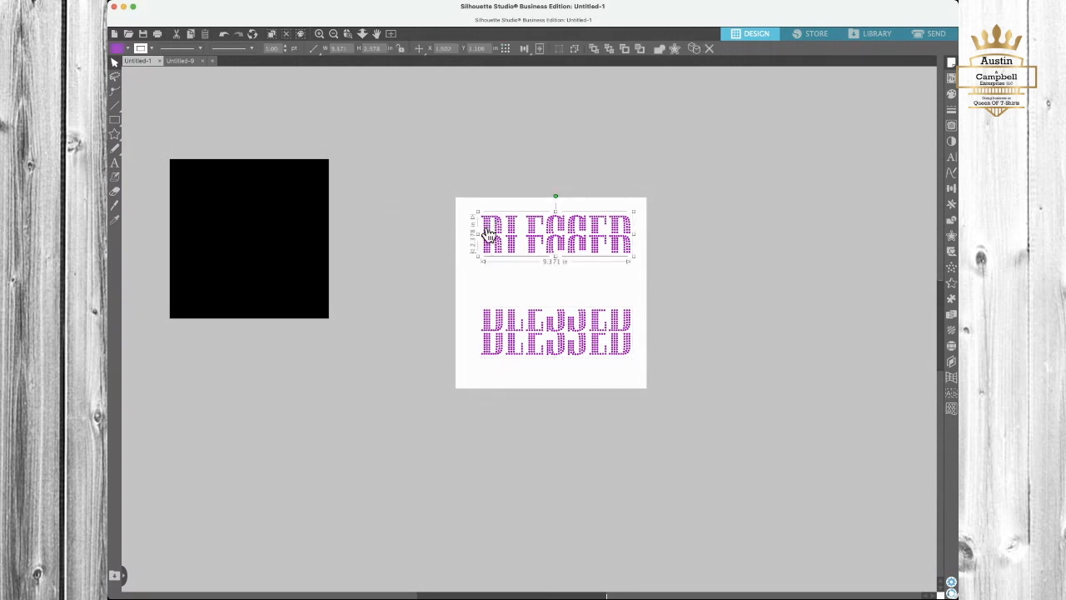
{"action": "left_click", "coordinate": [429, 251]}
{"action": "left_click", "coordinate": [489, 241]}
{"action": "left_click", "coordinate": [444, 219]}
{"action": "left_click_drag", "start_coordinate": [466, 209], "coordinate": [650, 388]}
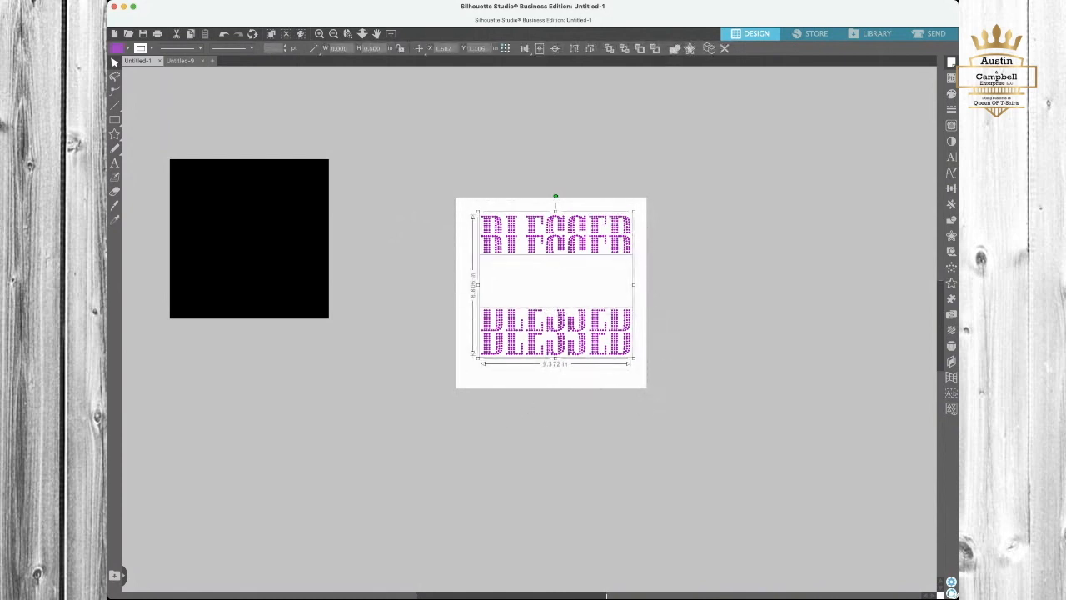
{"action": "left_click", "coordinate": [949, 284]}
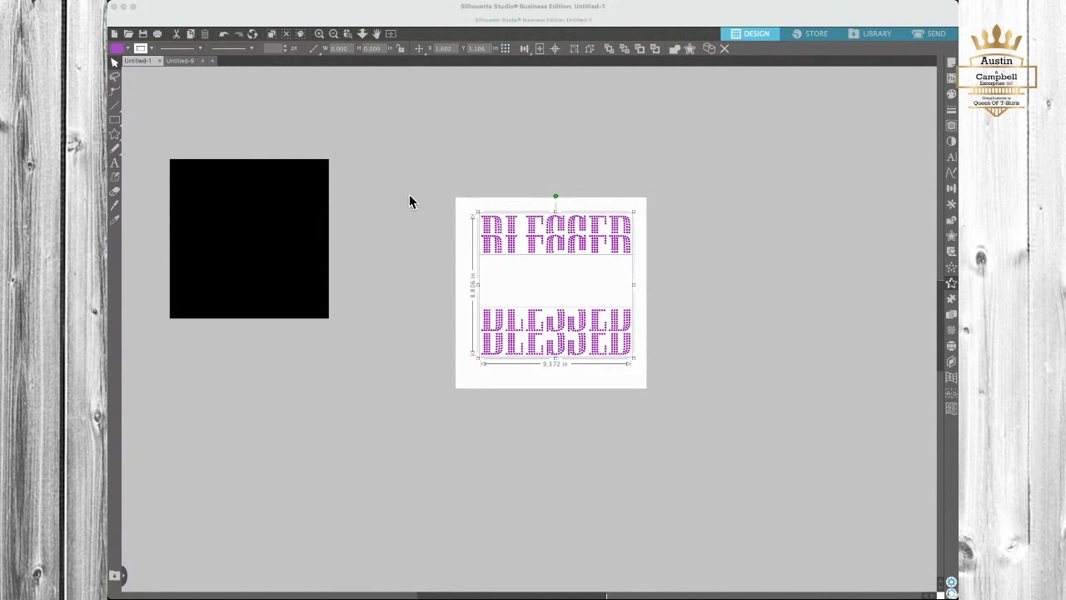
{"action": "left_click", "coordinate": [319, 34]}
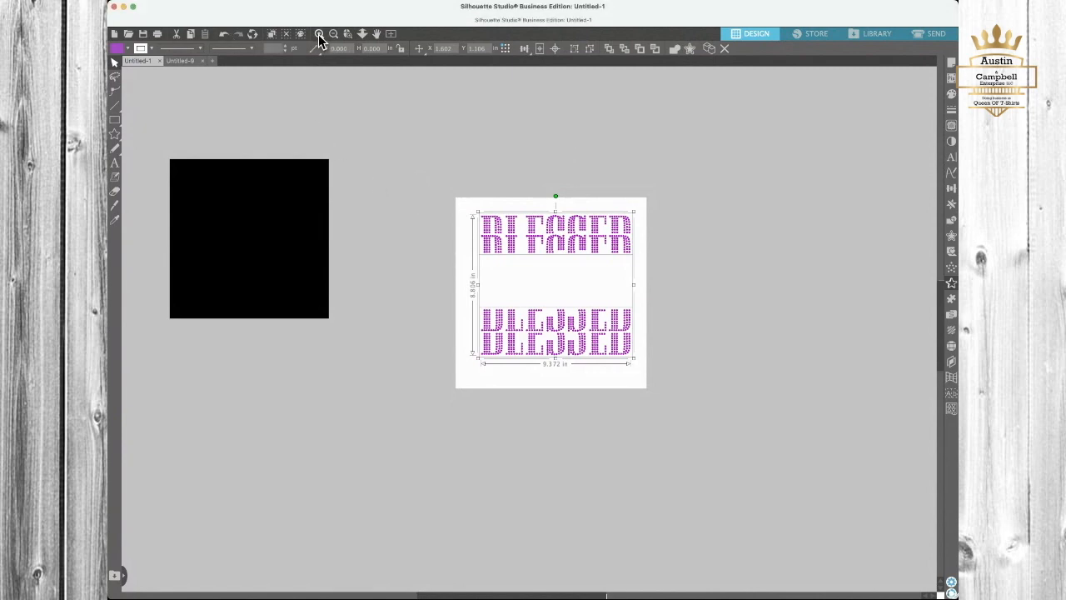
{"action": "left_click", "coordinate": [319, 35]}
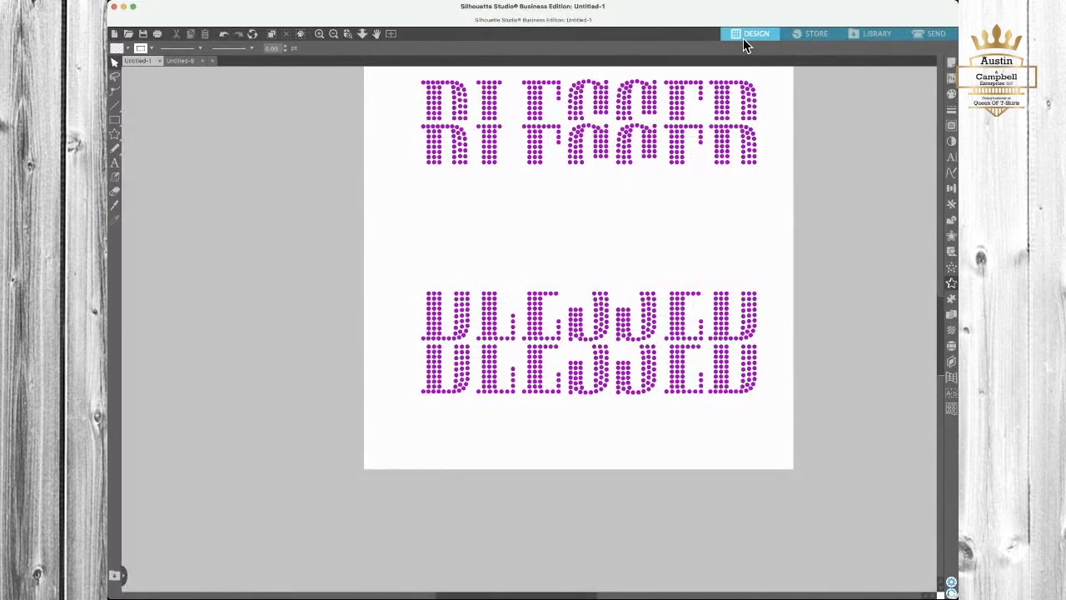
Step: Review the Rhinestone Template 2 cut settings for the design, including the AutoBlade depth, and return to the design workspace
{"action": "left_click", "coordinate": [935, 35]}
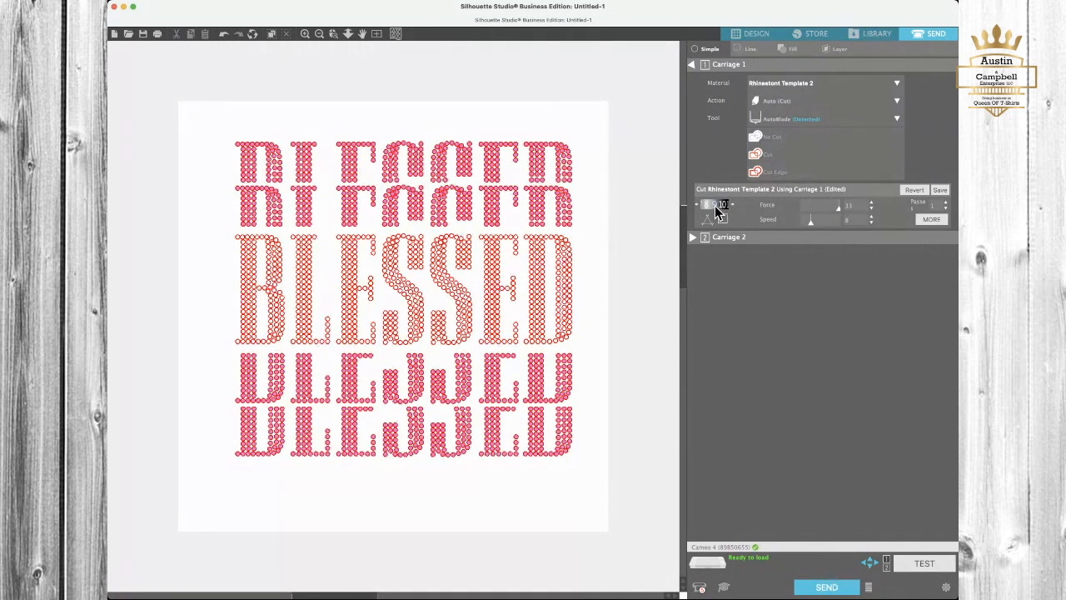
{"action": "mouse_move", "coordinate": [714, 206]}
{"action": "left_mouse_down"}
{"action": "mouse_move", "coordinate": [699, 206]}
{"action": "mouse_move", "coordinate": [722, 204]}
{"action": "left_mouse_up"}
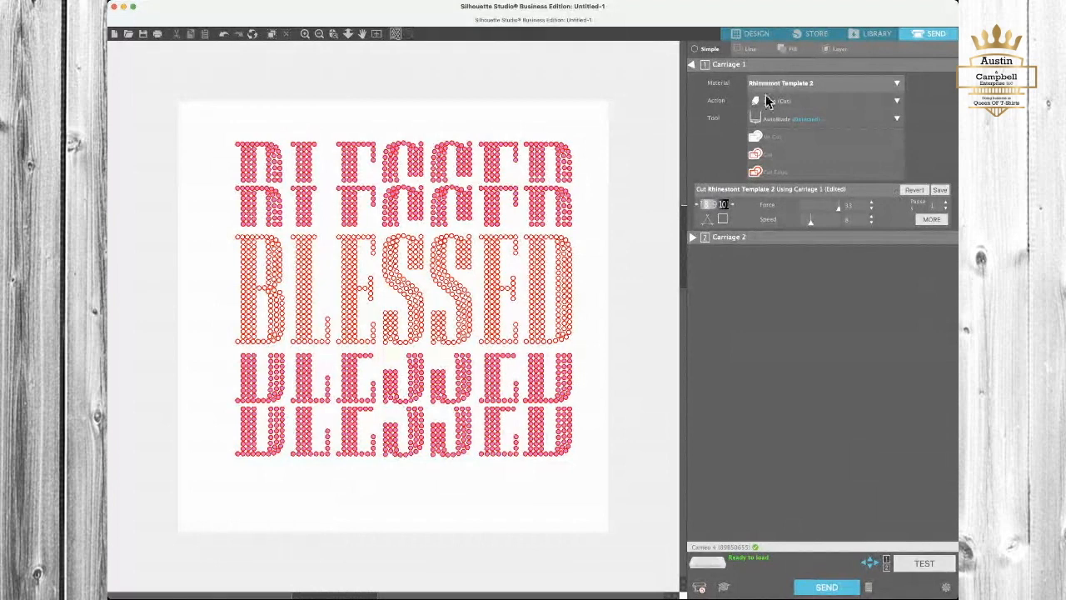
{"action": "left_click", "coordinate": [827, 587]}
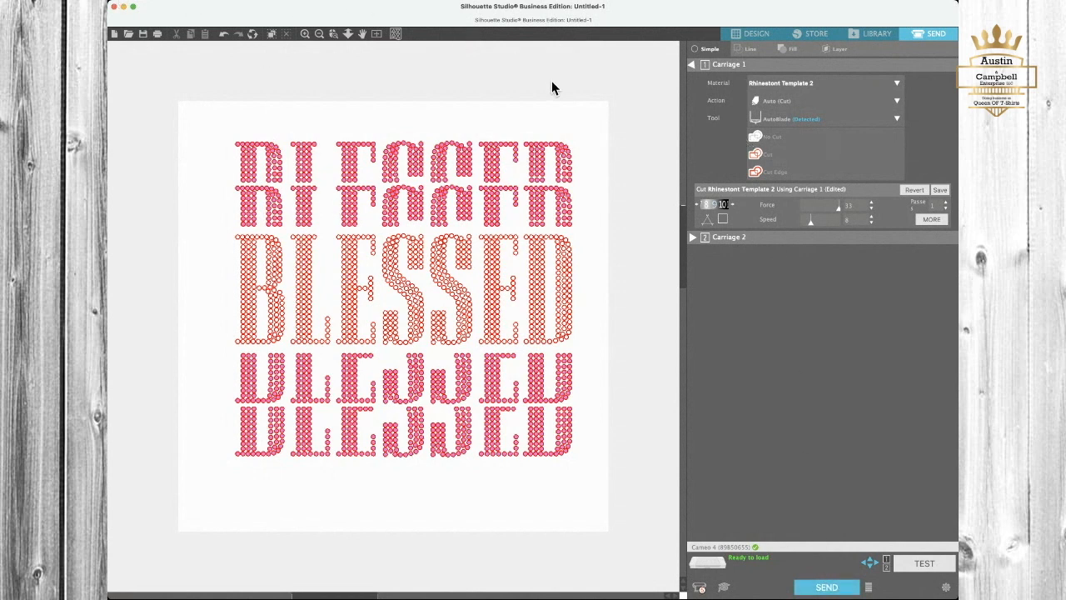
{"action": "left_click", "coordinate": [752, 34]}
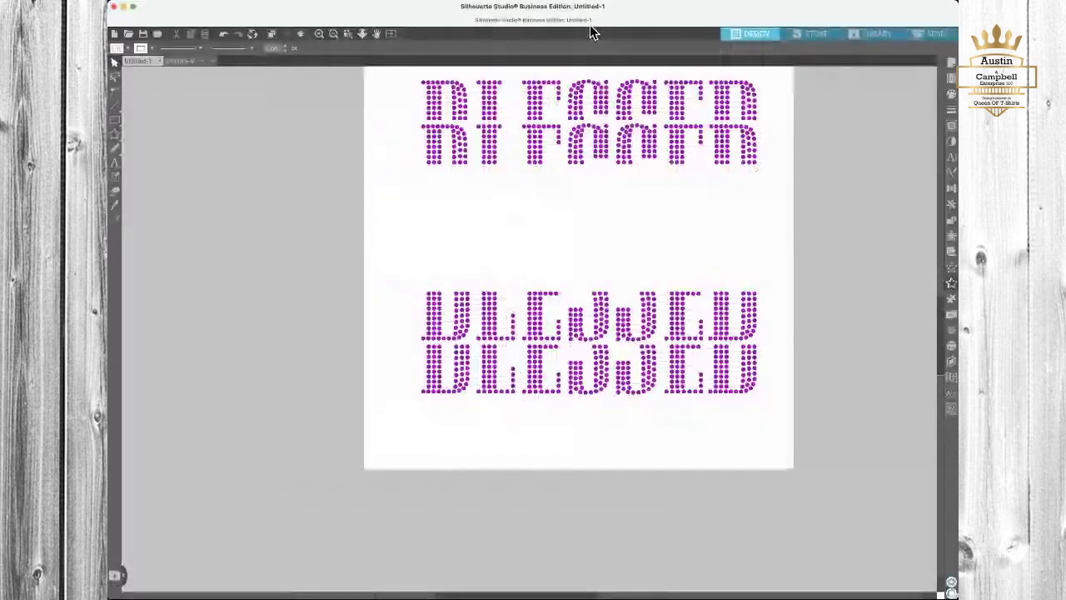
{"action": "scroll", "coordinate": [406, 87], "scroll_direction": "up", "scroll_amount": 3}
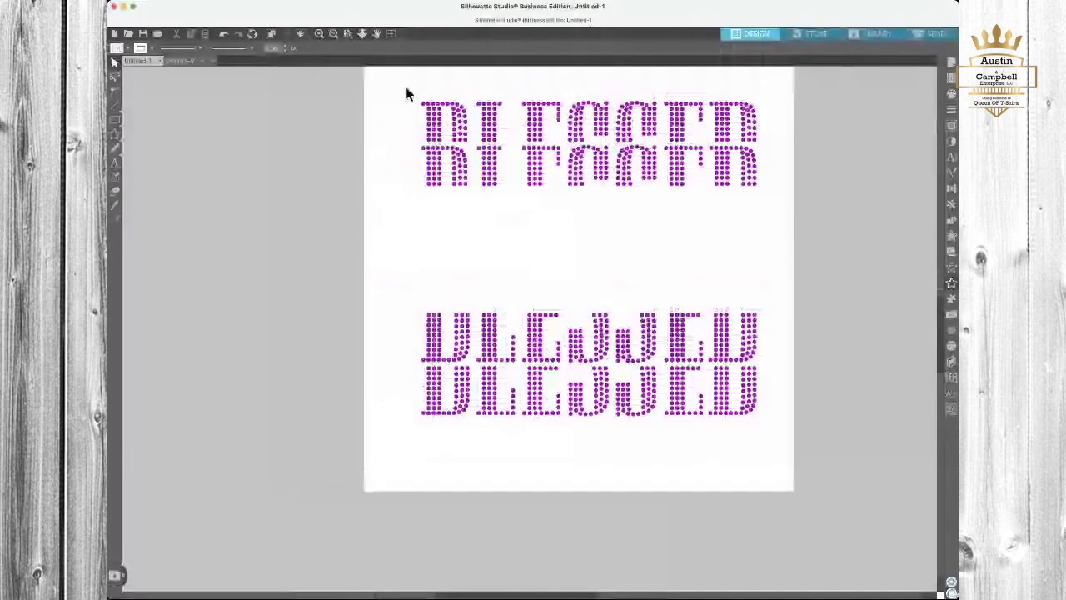
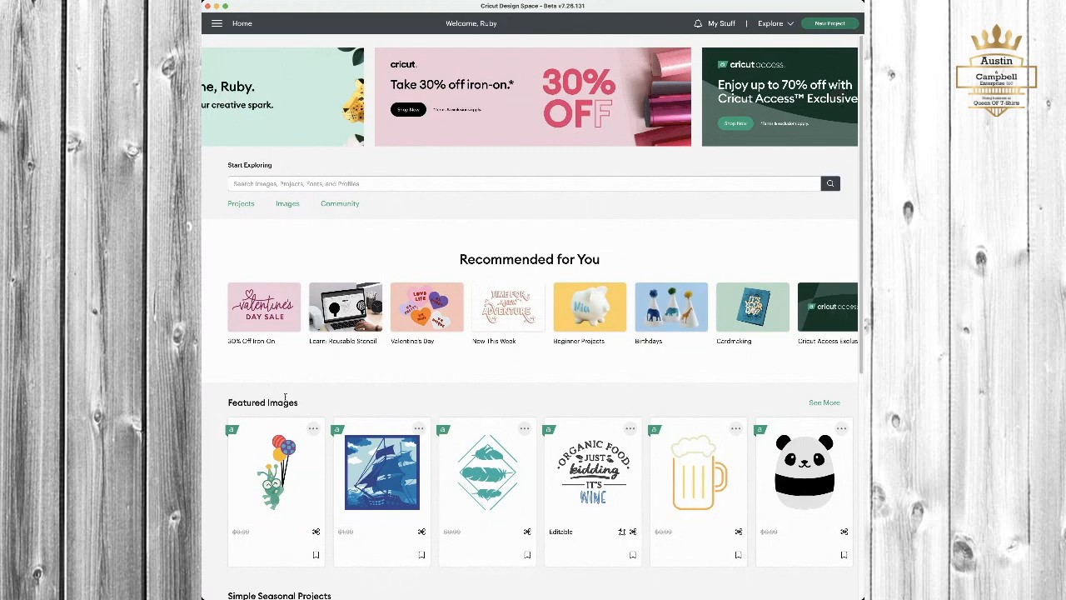
Step: Switch to Cricut Design Space, widen its window and open a blank canvas
{"action": "left_click_drag", "start_coordinate": [862, 189], "coordinate": [893, 189]}
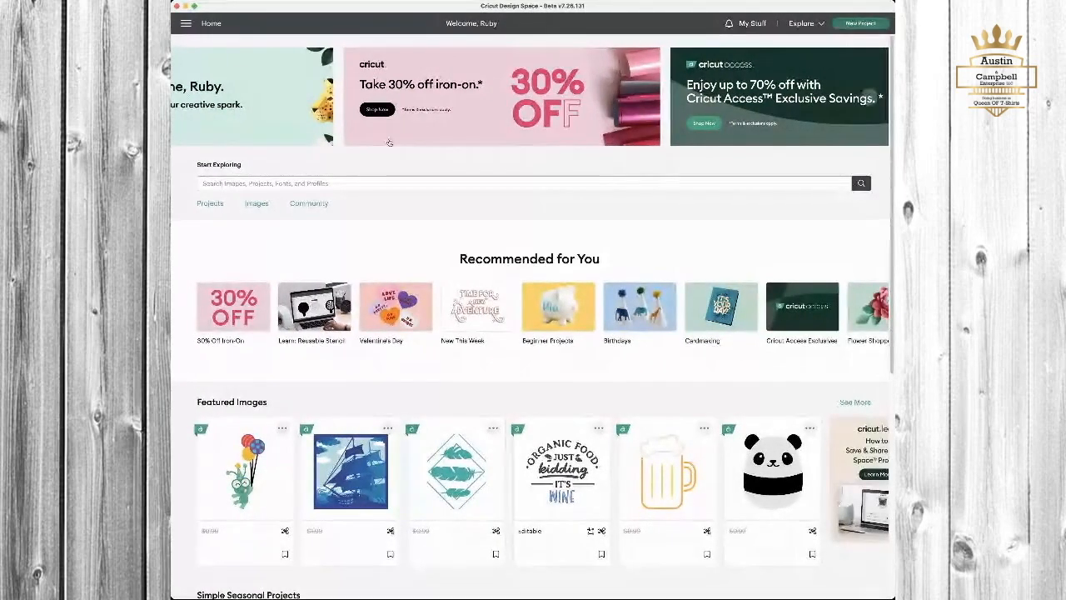
{"action": "left_click", "coordinate": [182, 22]}
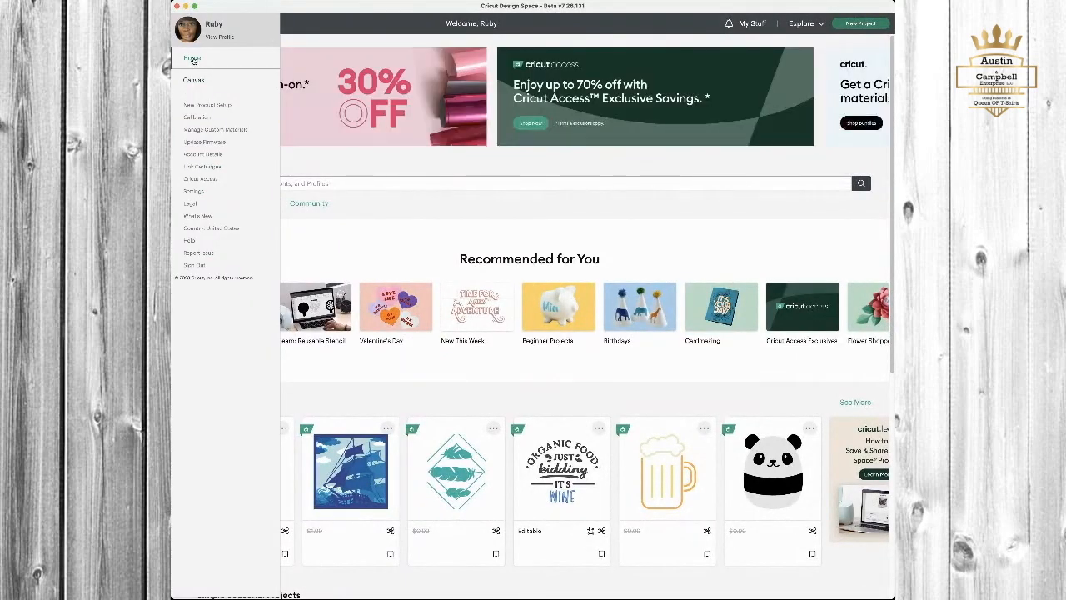
{"action": "left_click", "coordinate": [193, 63]}
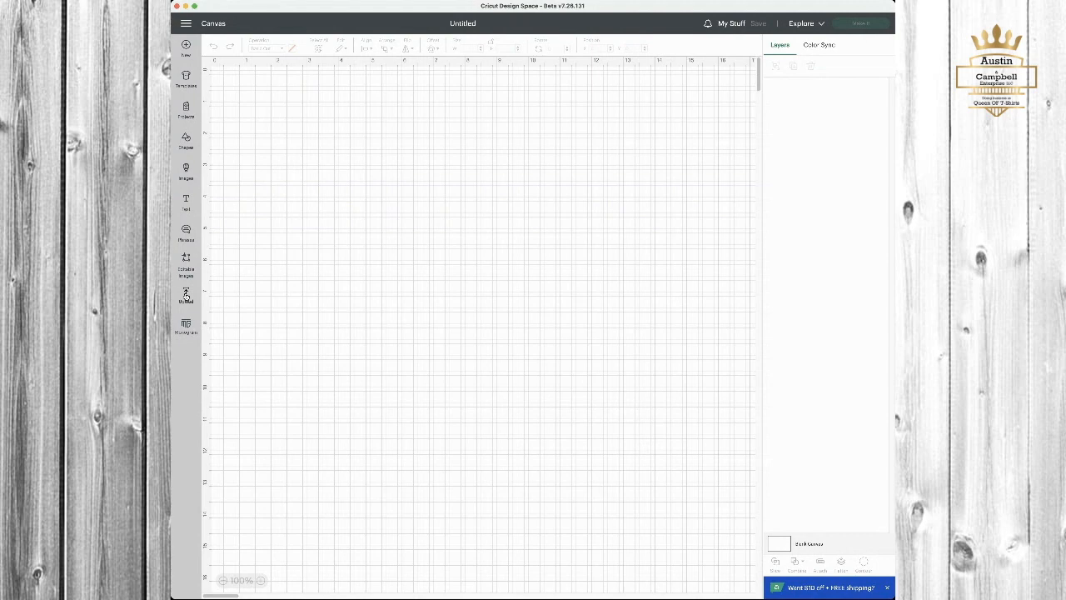
Step: Add the BLESSED rhinestone image with the black background from the recent uploads to the canvas
{"action": "left_click", "coordinate": [184, 294]}
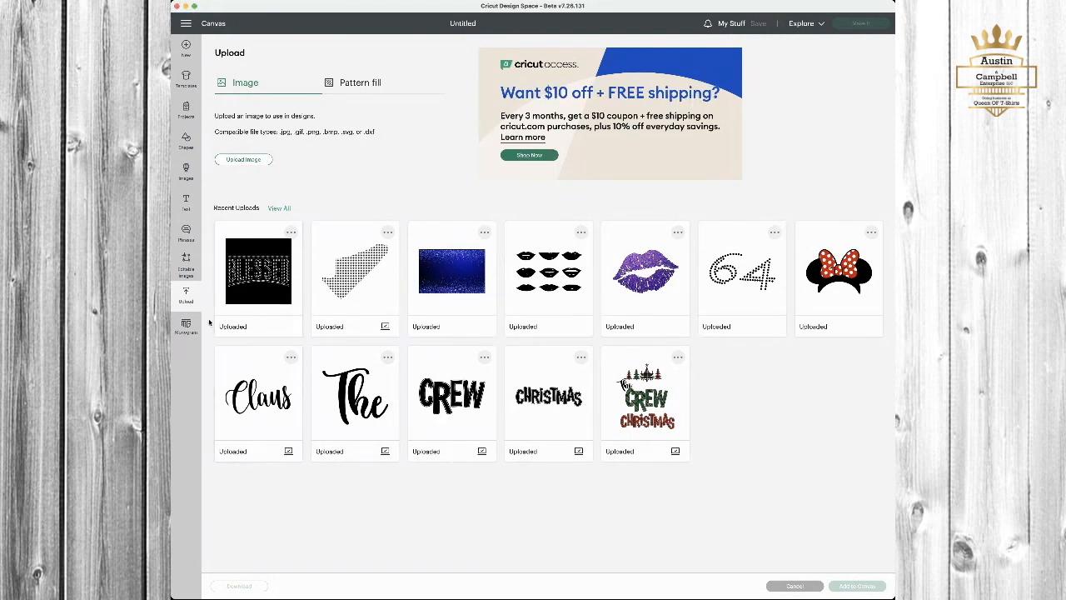
{"action": "left_click", "coordinate": [243, 160]}
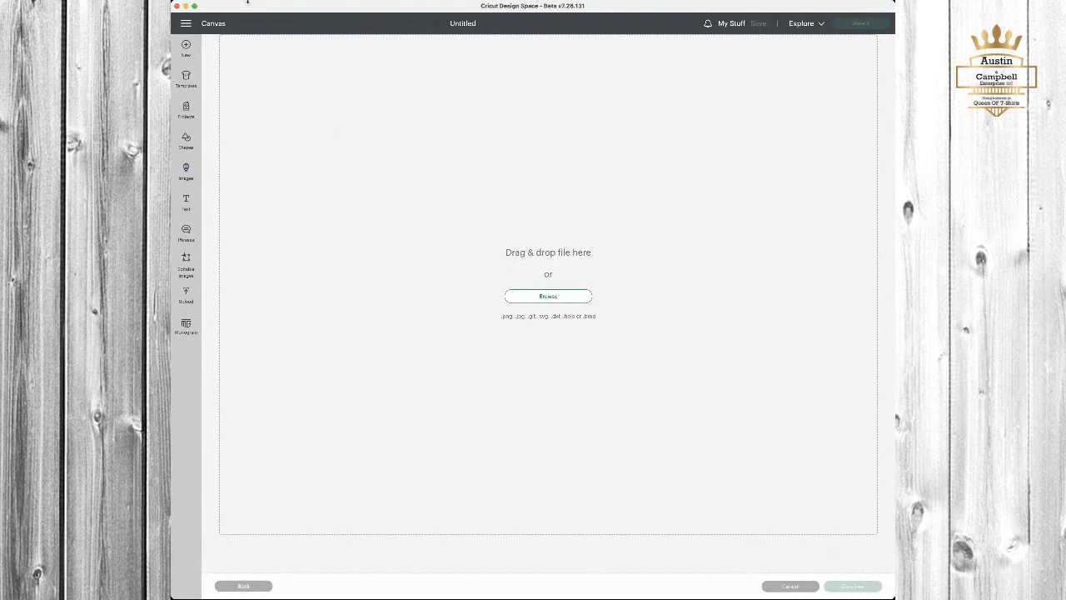
{"action": "left_click", "coordinate": [186, 297]}
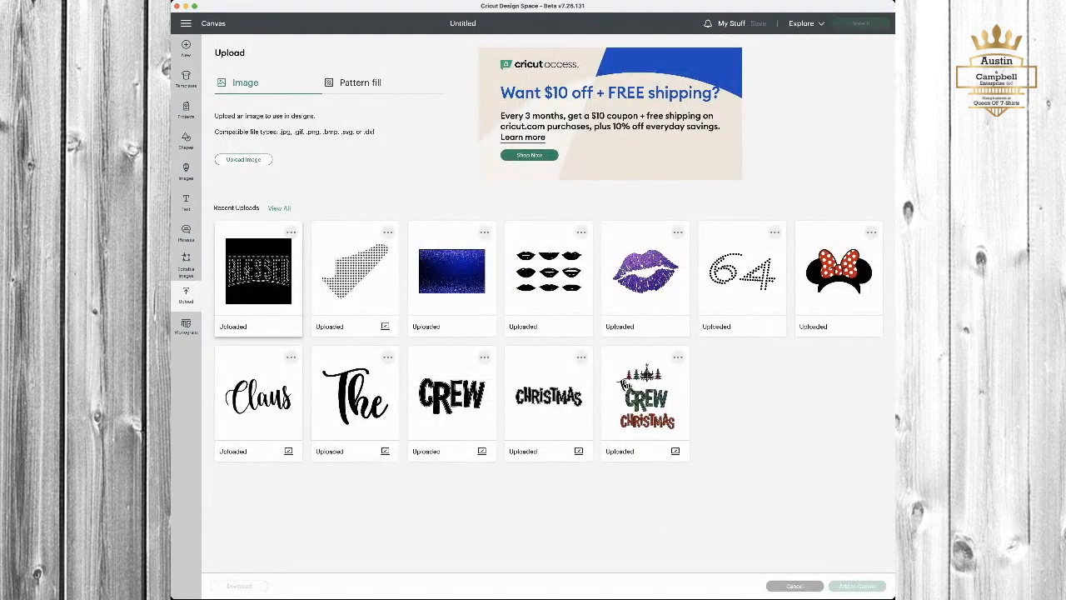
{"action": "left_click", "coordinate": [245, 266]}
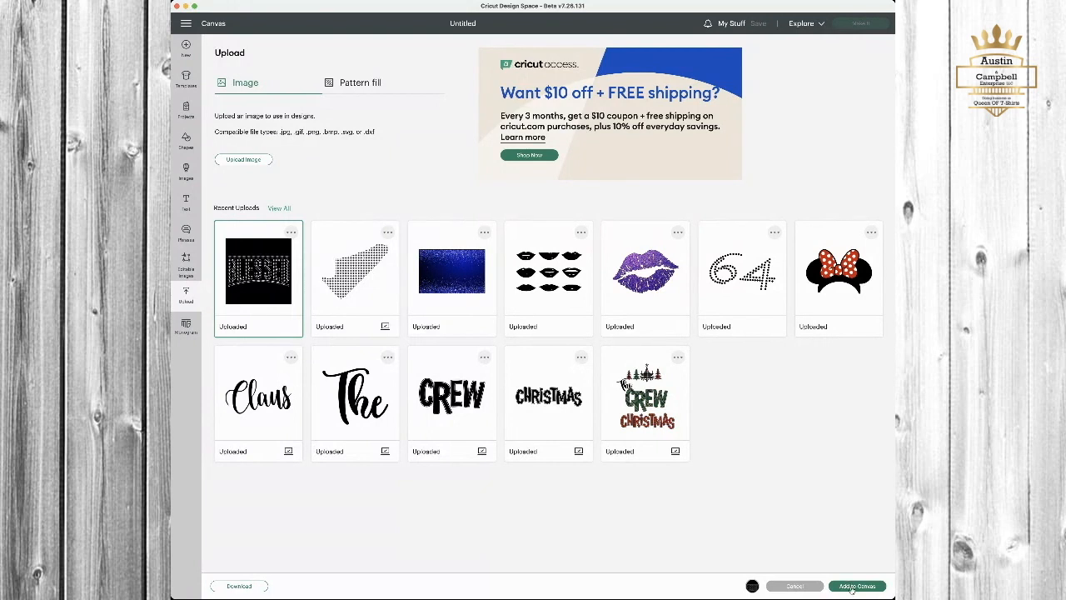
{"action": "left_click", "coordinate": [856, 587]}
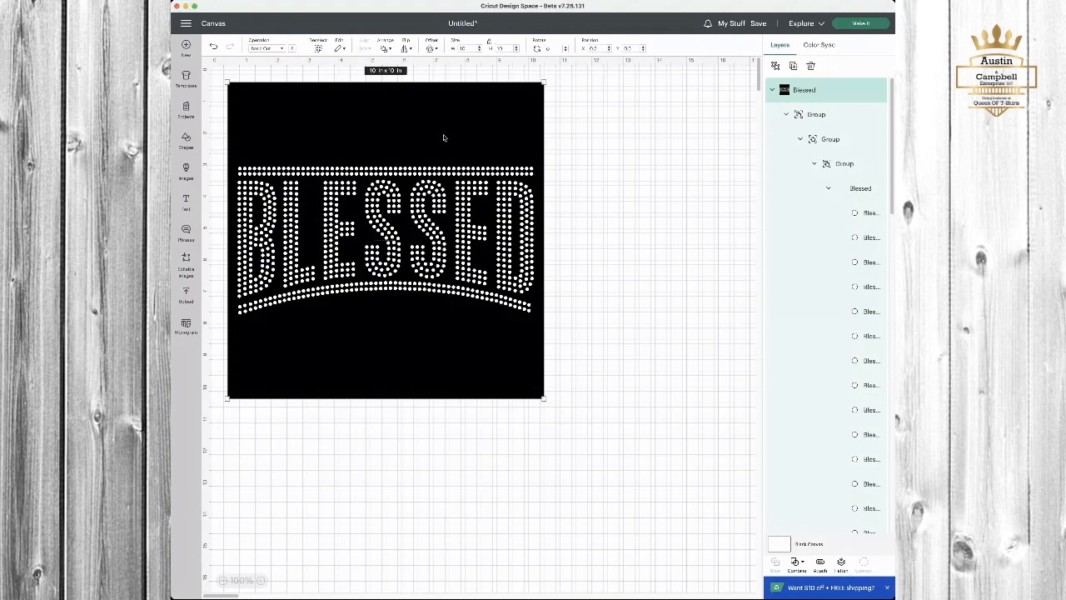
Step: Ungroup the BLESSED design on the canvas and hide its black background square layer
{"action": "left_click_drag", "start_coordinate": [442, 136], "coordinate": [546, 145]}
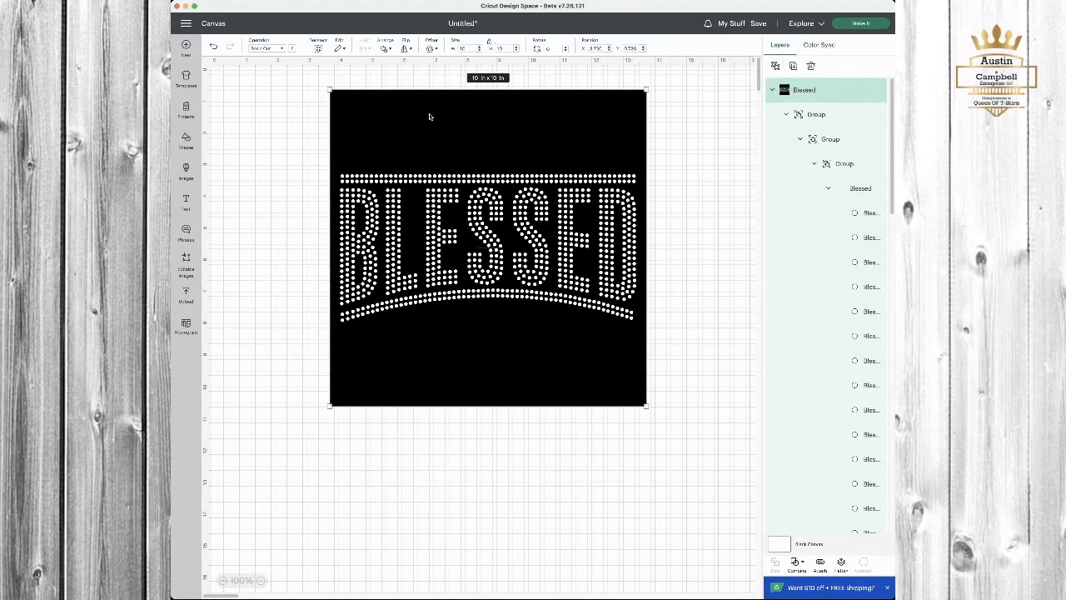
{"action": "left_click", "coordinate": [775, 66]}
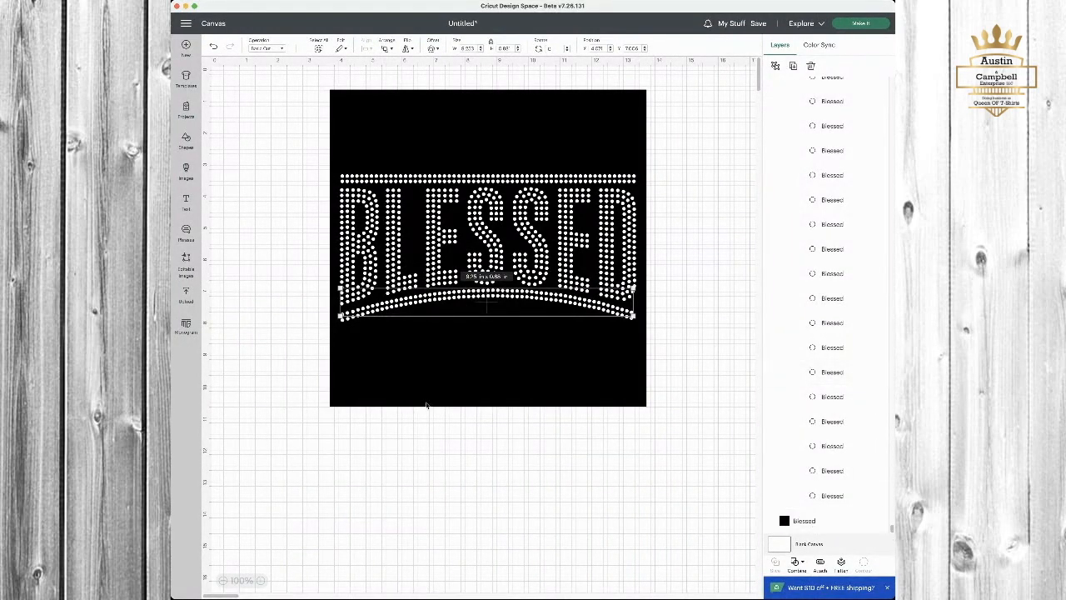
{"action": "left_click", "coordinate": [456, 374]}
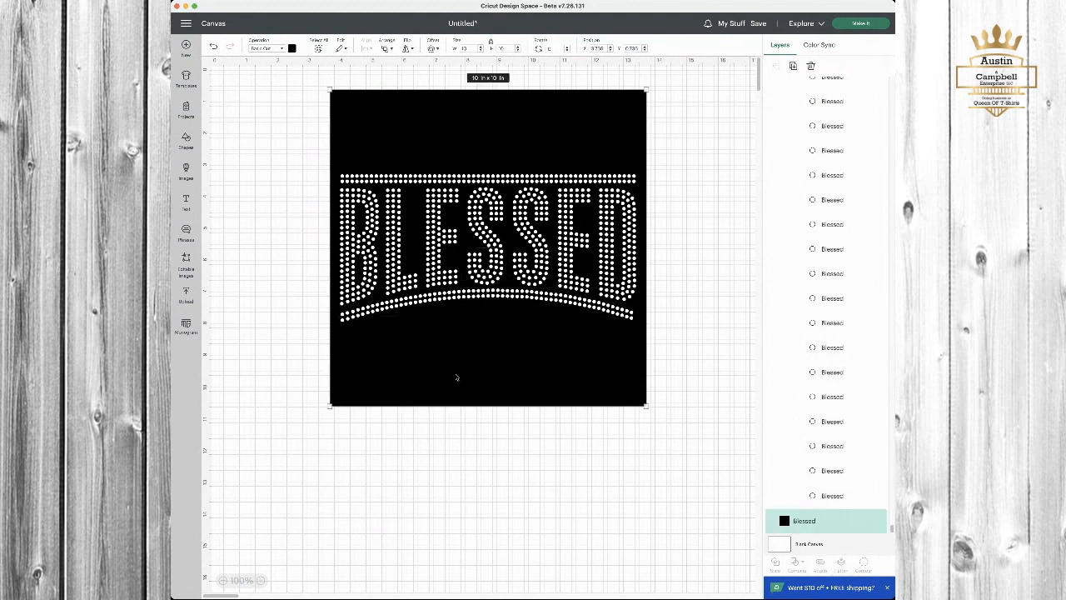
{"action": "left_click", "coordinate": [877, 522]}
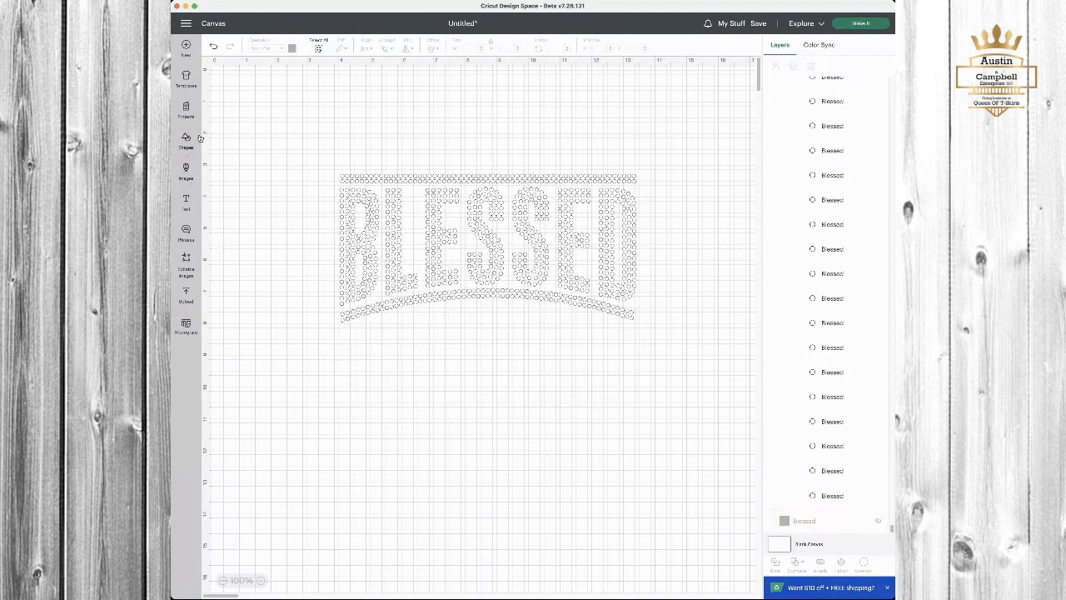
Step: Attach all the BLESSED rhinestone circles together and reposition the design on the canvas
{"action": "left_click_drag", "start_coordinate": [293, 148], "coordinate": [696, 375]}
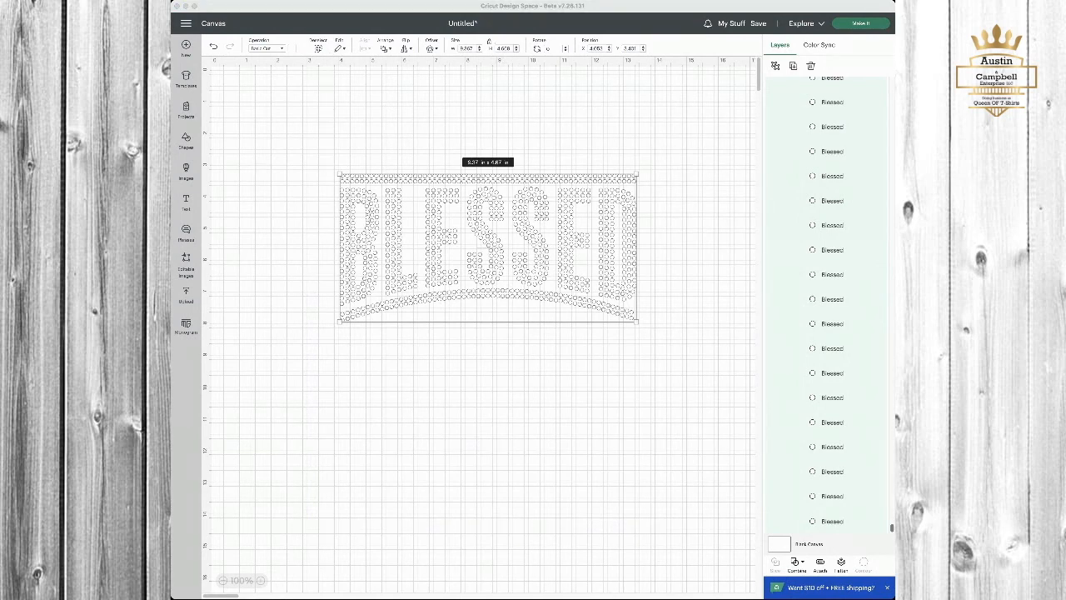
{"action": "left_click", "coordinate": [261, 582]}
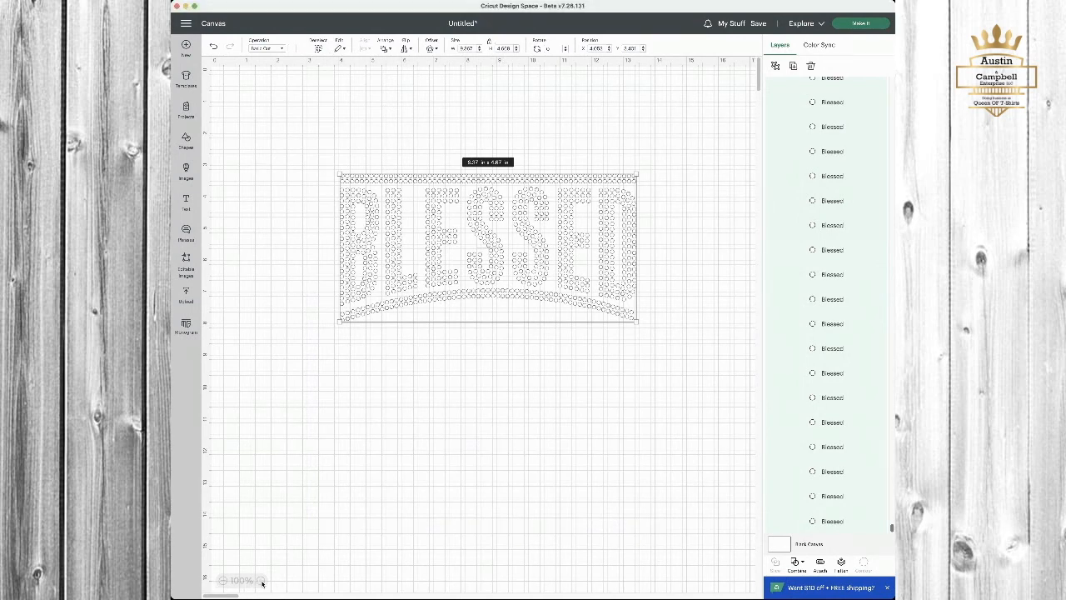
{"action": "left_click", "coordinate": [261, 580]}
{"action": "left_click", "coordinate": [260, 580]}
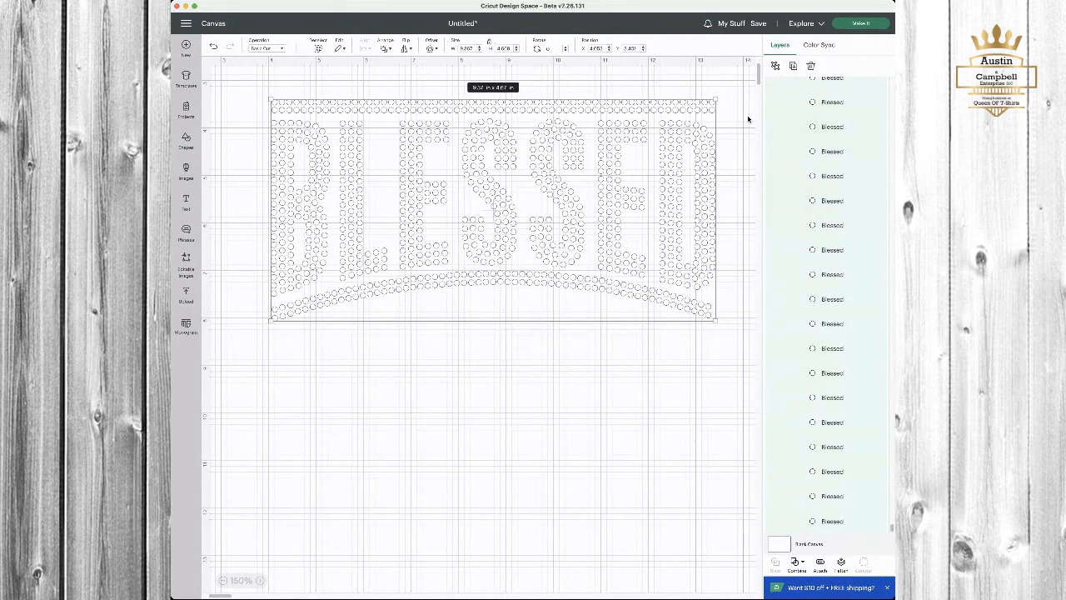
{"action": "left_click_drag", "start_coordinate": [379, 163], "coordinate": [380, 160]}
{"action": "left_click", "coordinate": [522, 193]}
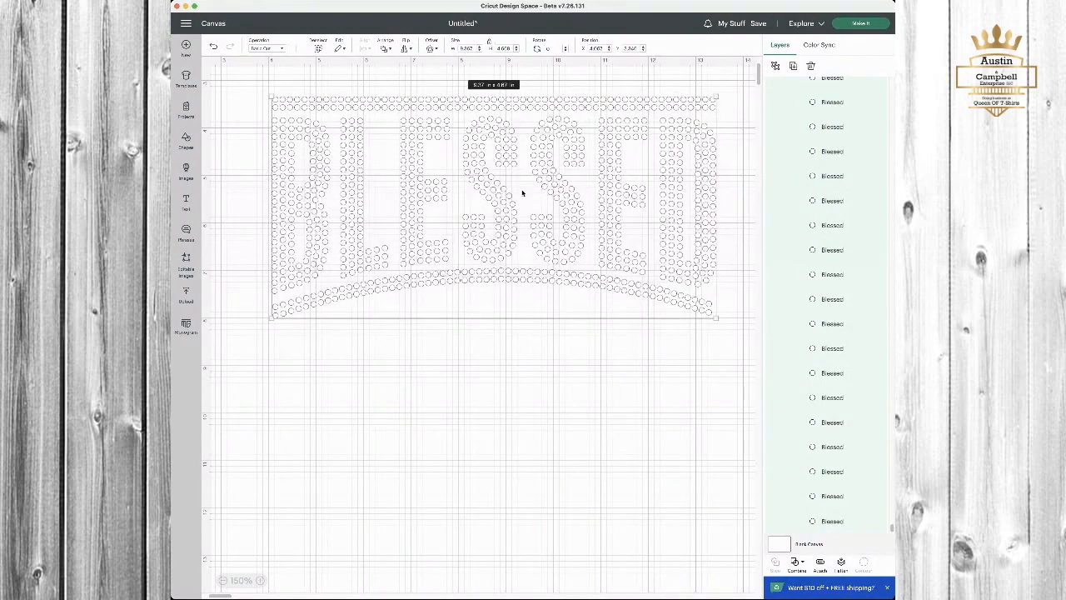
{"action": "left_click", "coordinate": [459, 404]}
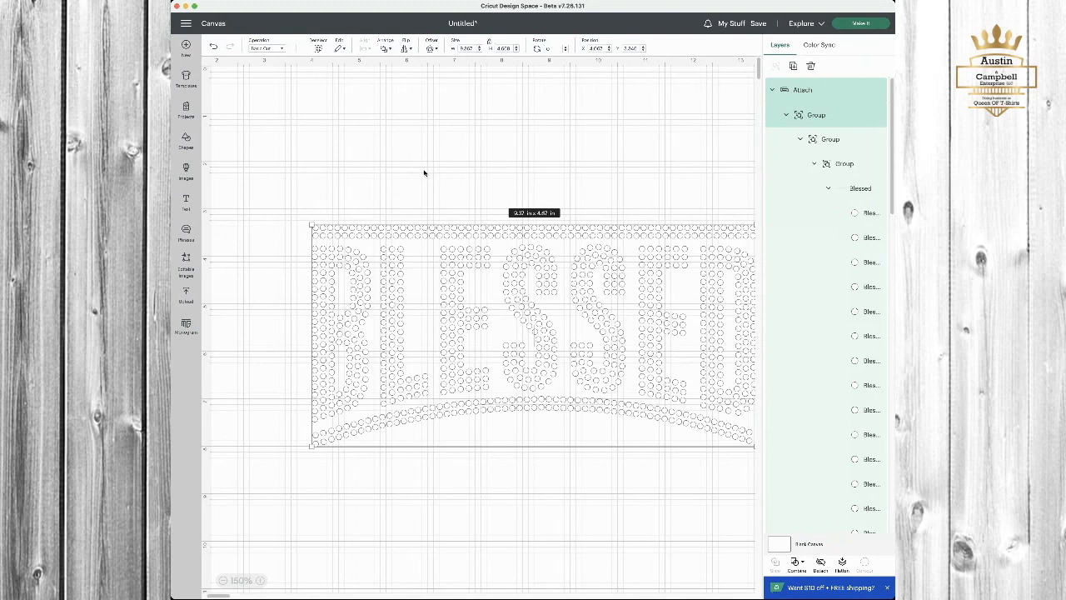
{"action": "left_click_drag", "start_coordinate": [417, 290], "coordinate": [388, 283]}
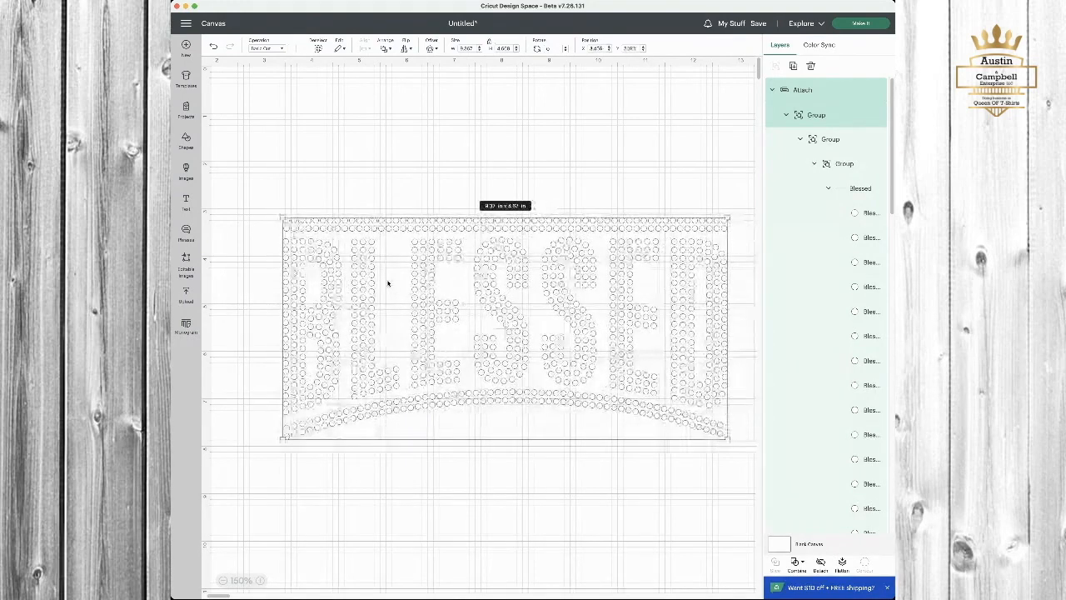
Step: Preview the attached BLESSED design for cutting, return to the canvas and detach it
{"action": "left_click", "coordinate": [861, 23]}
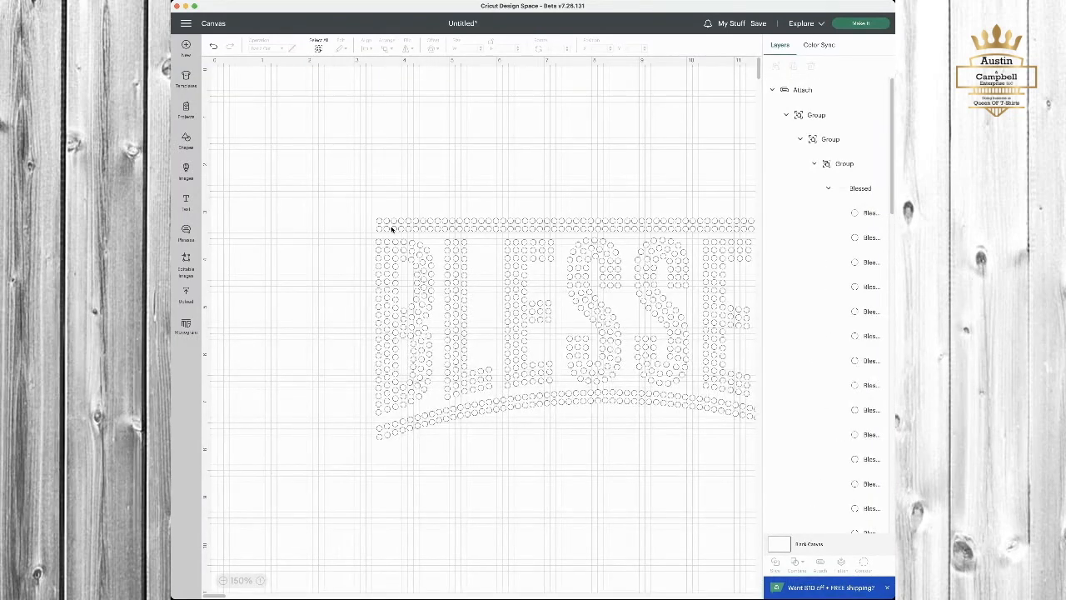
{"action": "left_click", "coordinate": [388, 227]}
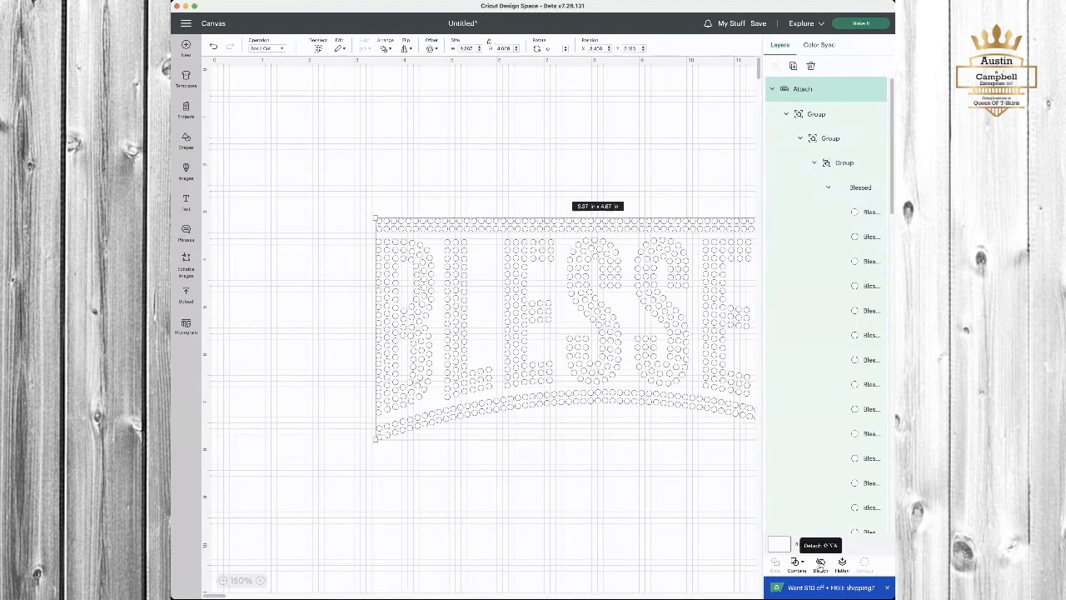
{"action": "left_click", "coordinate": [821, 564]}
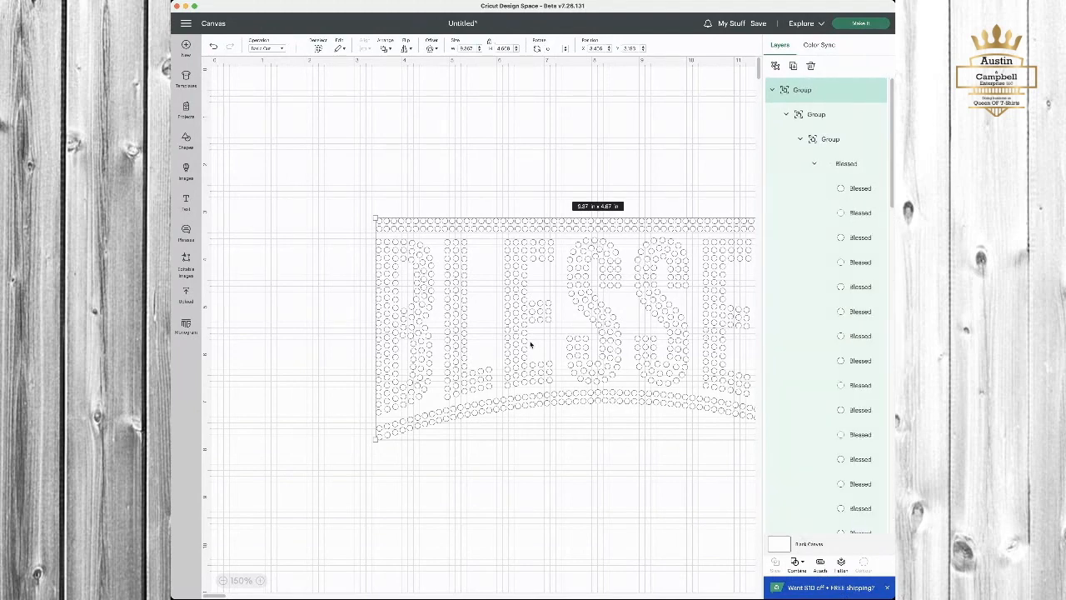
{"action": "left_click", "coordinate": [443, 521]}
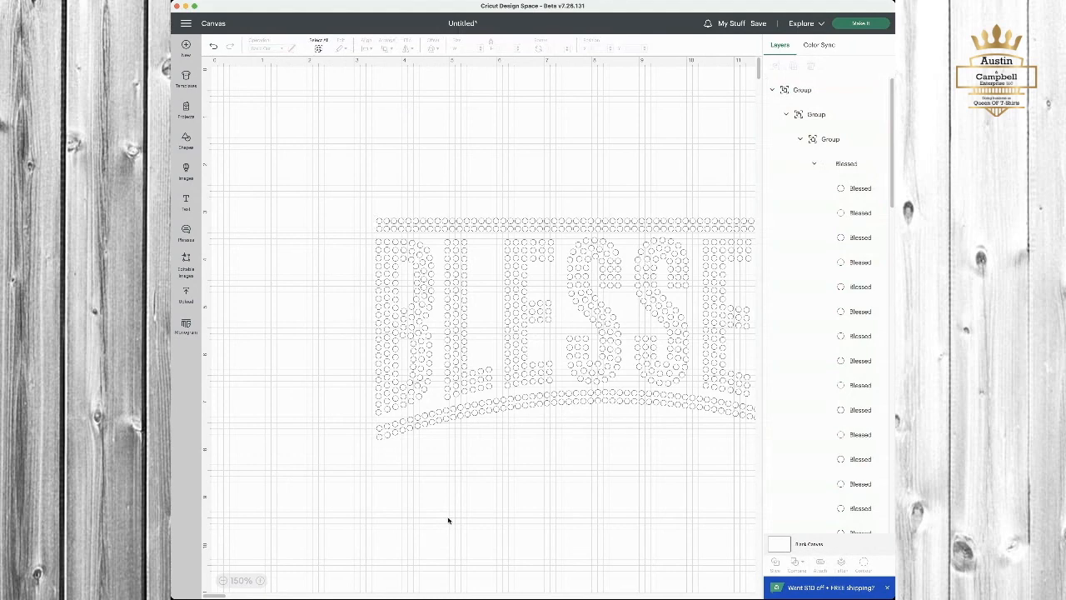
Step: Reposition and reattach the BLESSED design on the canvas and continue to the base material setup for cutting
{"action": "left_click", "coordinate": [557, 344]}
{"action": "left_click_drag", "start_coordinate": [558, 345], "coordinate": [467, 341]}
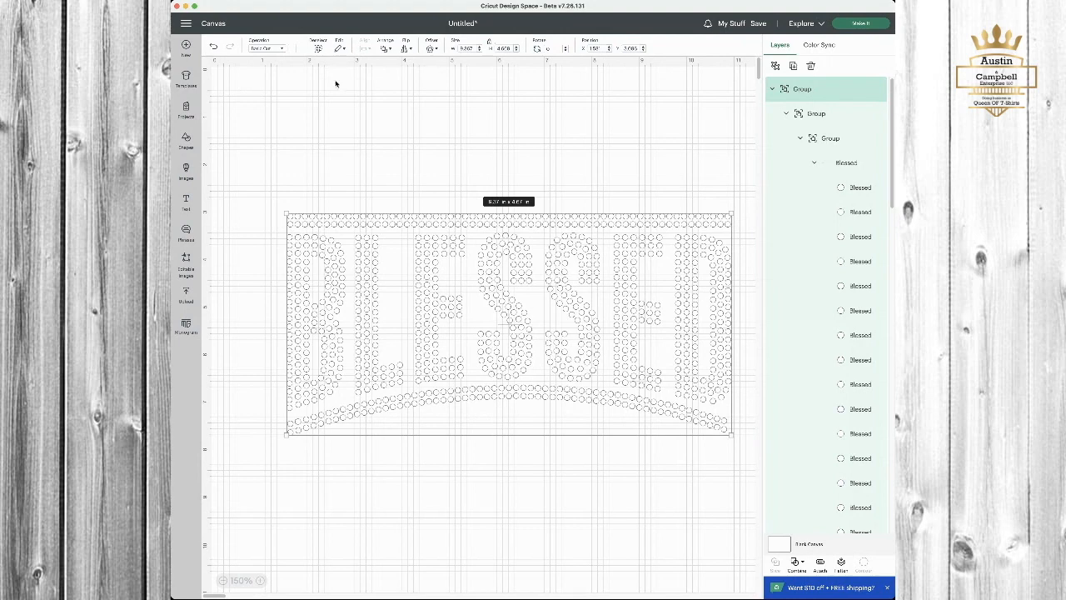
{"action": "left_click", "coordinate": [820, 565]}
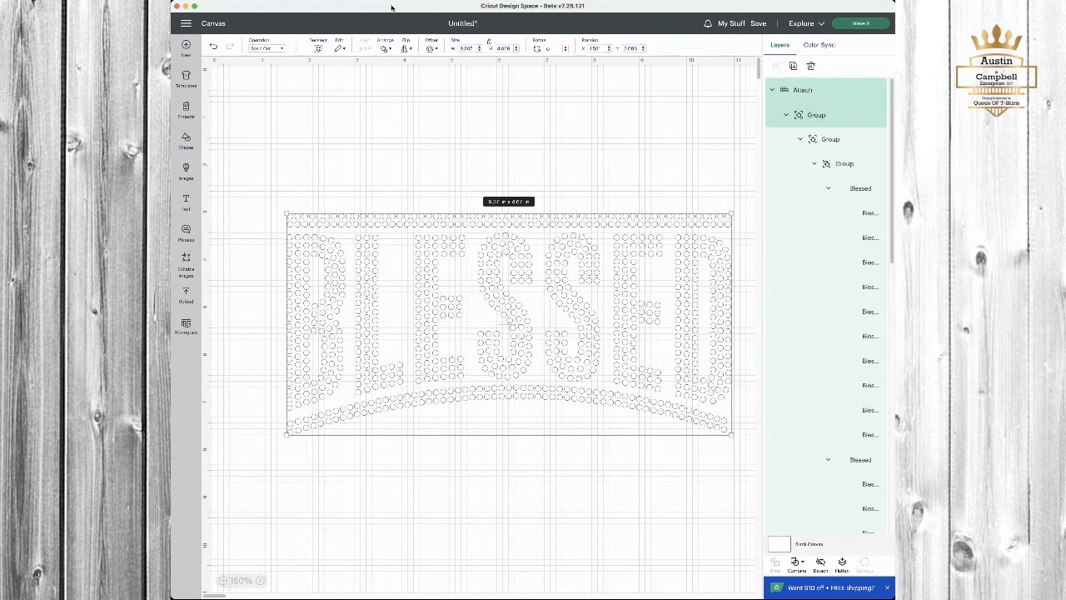
{"action": "left_click", "coordinate": [861, 24]}
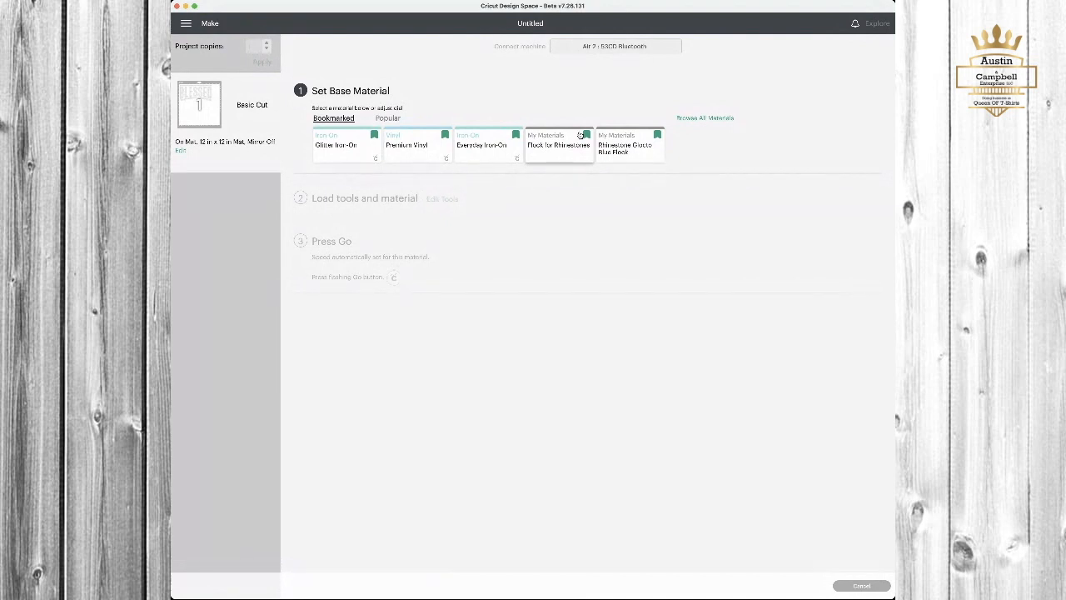
Step: Browse the compatible materials in the full material list from Art Board down to Plastic, and close the list
{"action": "left_click", "coordinate": [706, 117]}
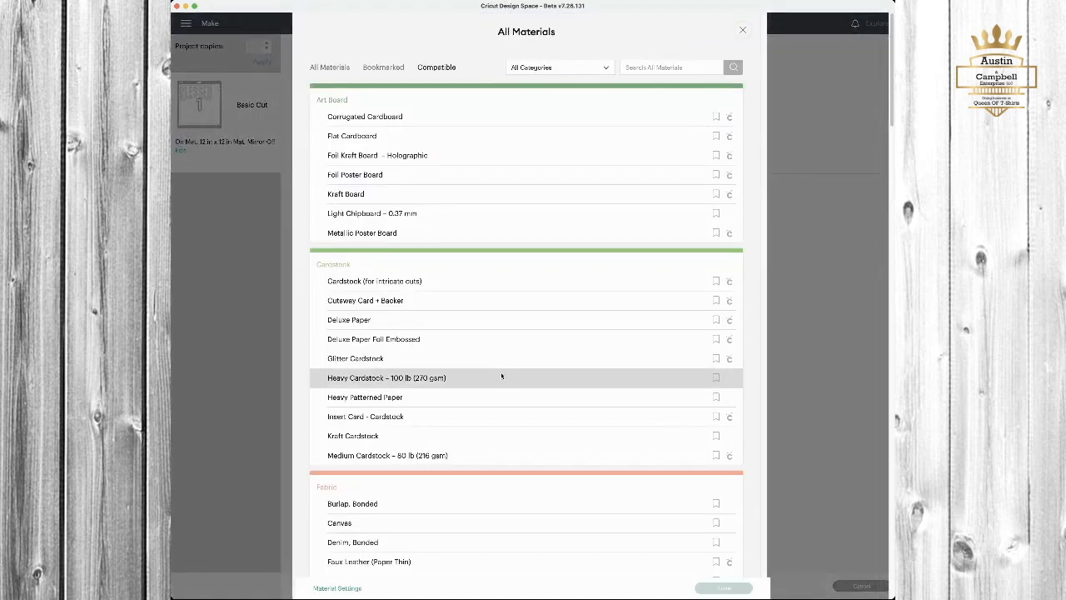
{"action": "scroll", "coordinate": [501, 375], "scroll_direction": "down", "scroll_amount": 2}
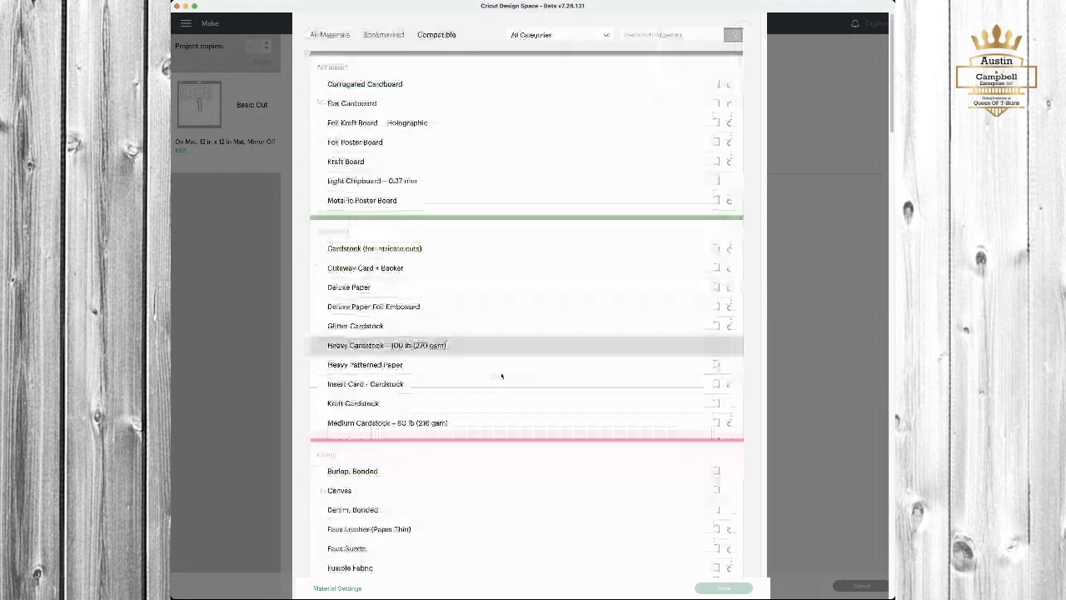
{"action": "scroll", "coordinate": [502, 376], "scroll_direction": "down", "scroll_amount": 10}
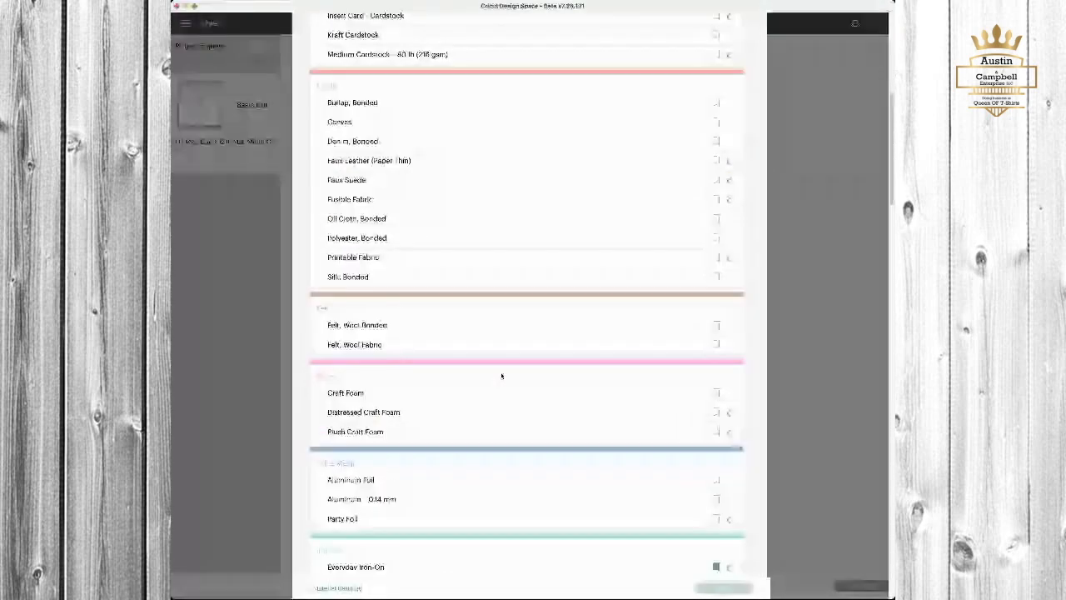
{"action": "scroll", "coordinate": [501, 376], "scroll_direction": "down", "scroll_amount": 20}
{"action": "scroll", "coordinate": [501, 376], "scroll_direction": "down", "scroll_amount": 7}
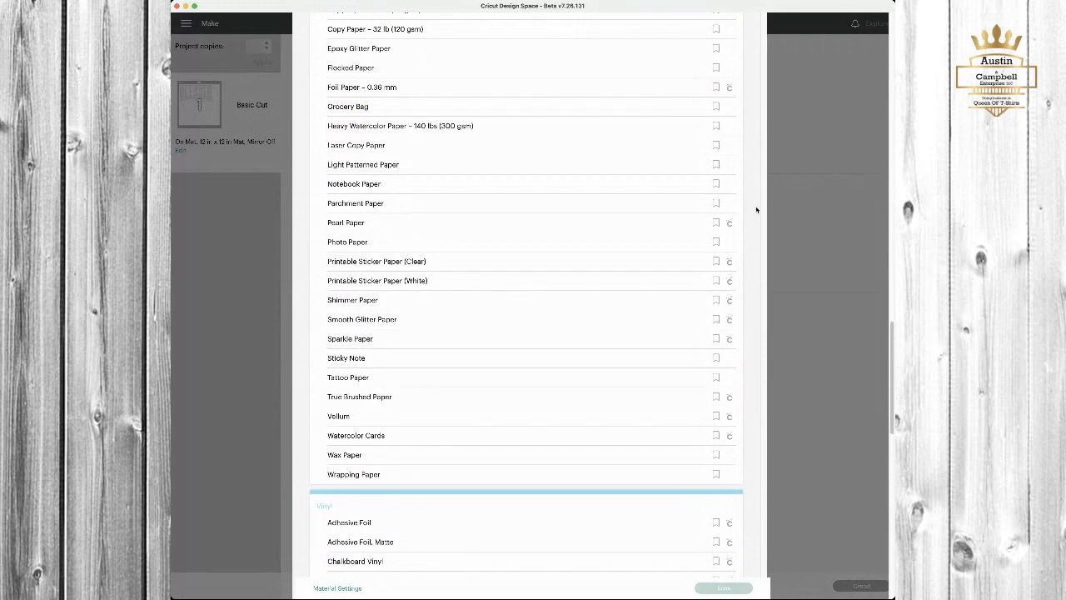
{"action": "scroll", "coordinate": [745, 511], "scroll_direction": "down", "scroll_amount": 9}
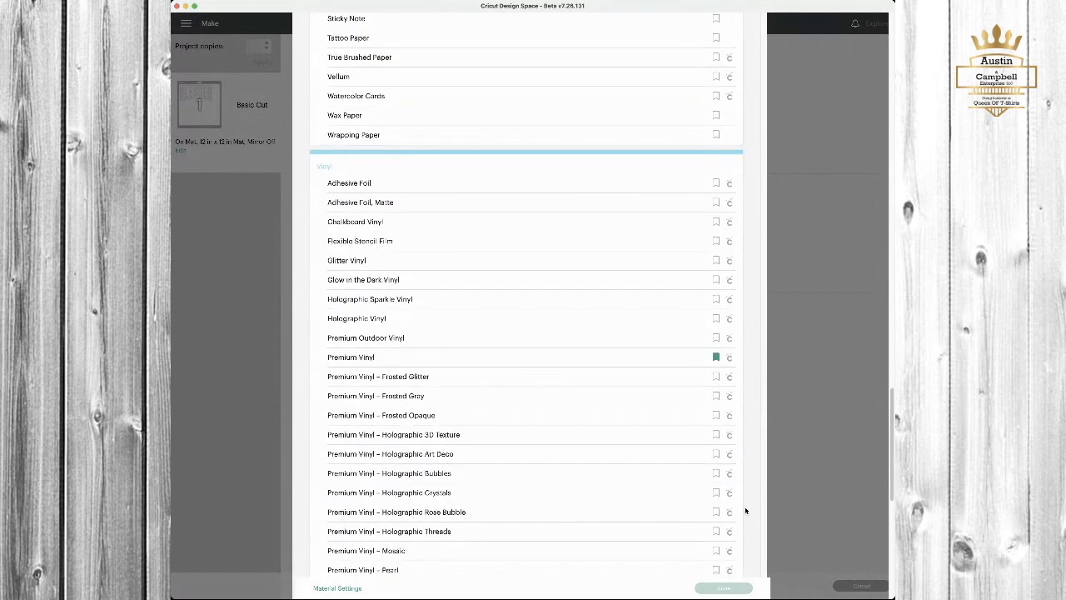
{"action": "scroll", "coordinate": [746, 511], "scroll_direction": "down", "scroll_amount": 13}
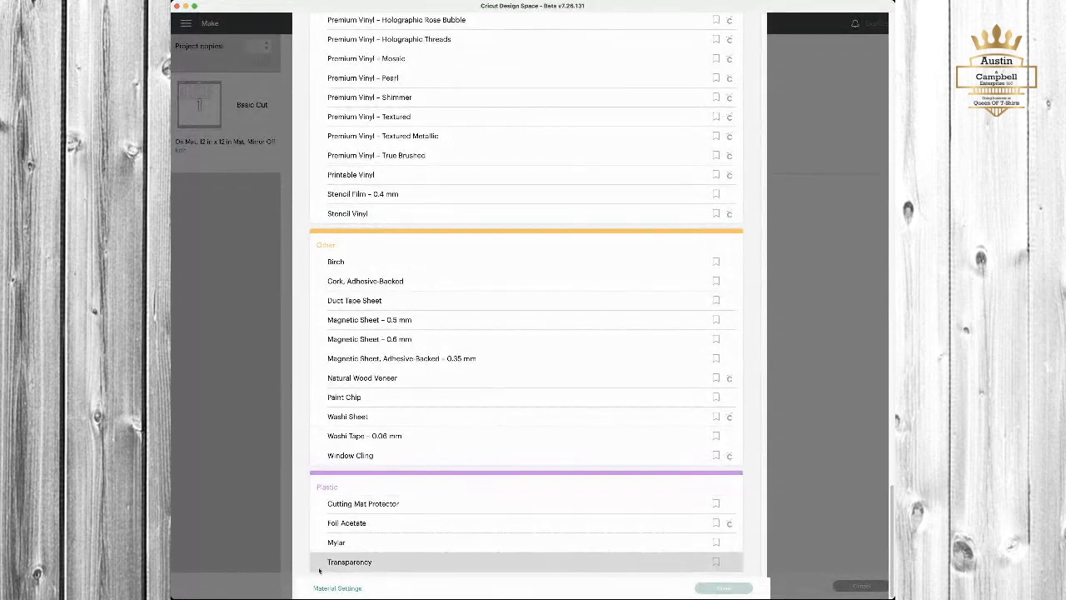
{"action": "left_click", "coordinate": [273, 552]}
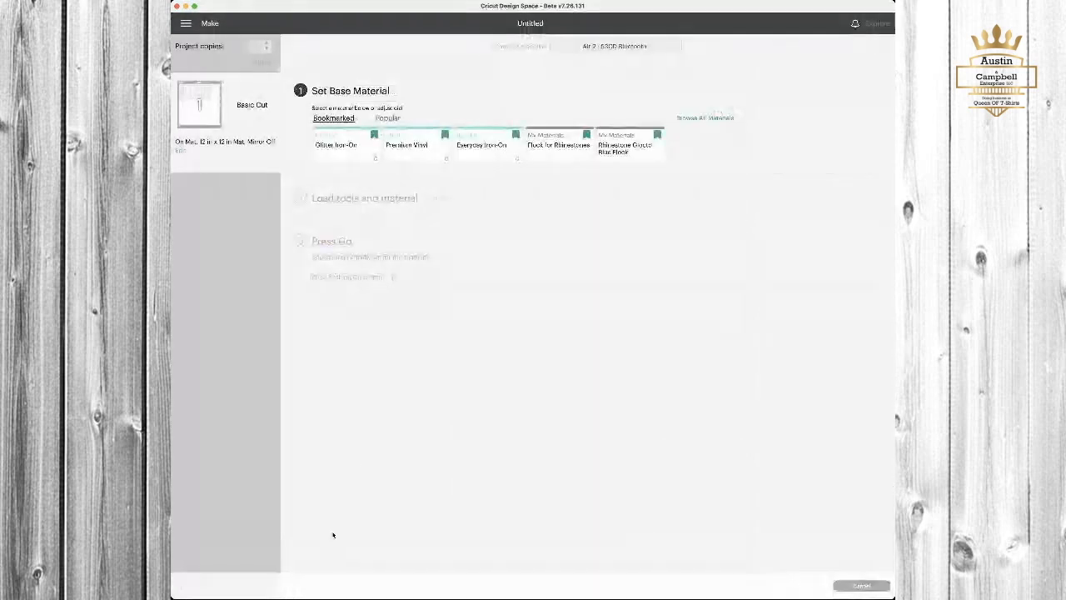
Step: Open the material settings and examine the dial settings and custom materials down to the end of the table
{"action": "left_click", "coordinate": [705, 117]}
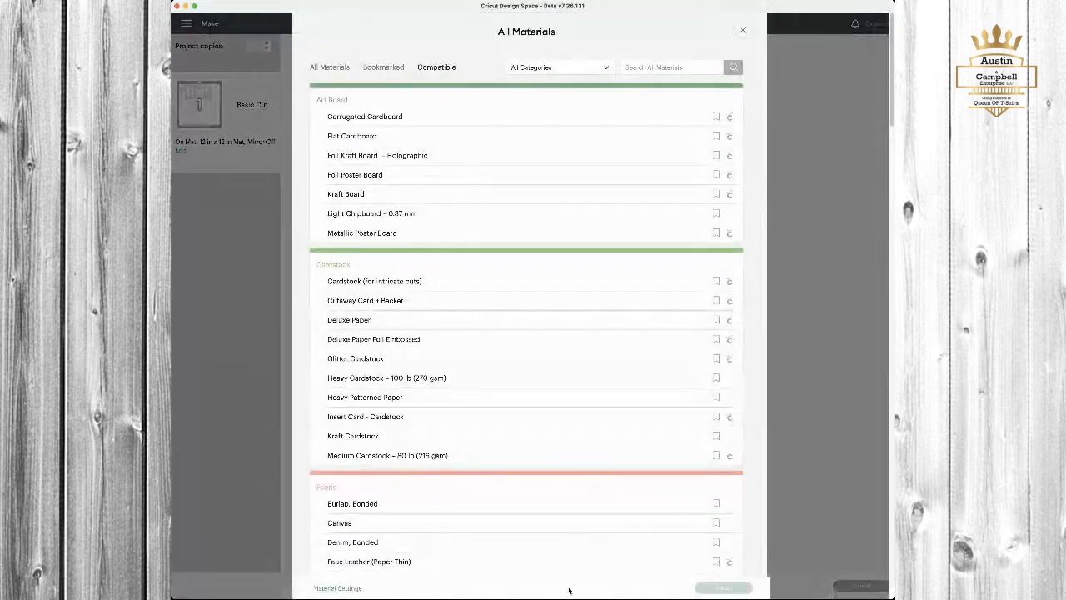
{"action": "left_click", "coordinate": [353, 588]}
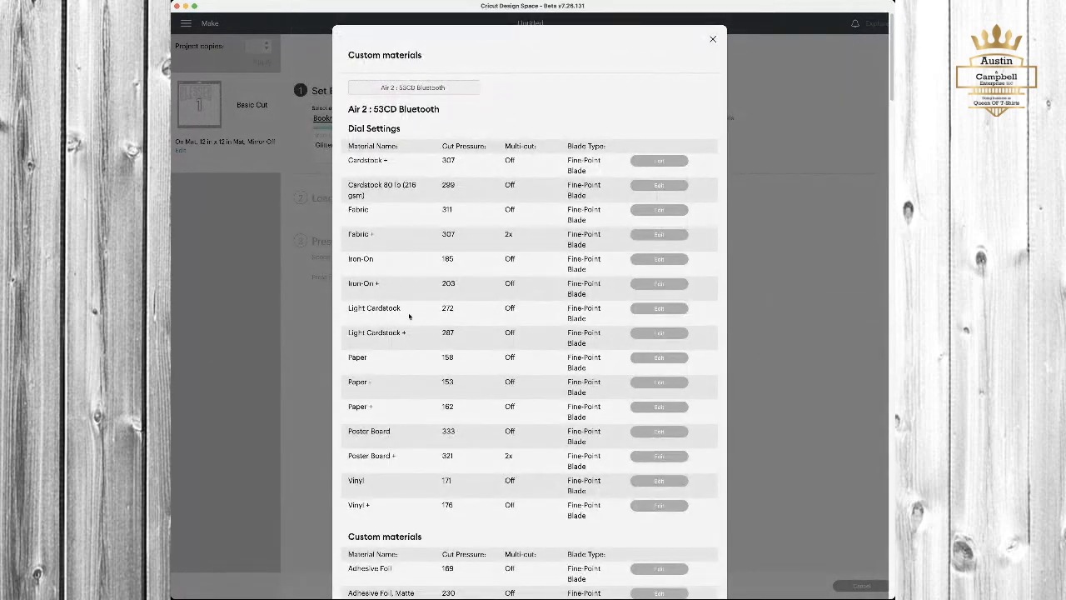
{"action": "scroll", "coordinate": [409, 316], "scroll_direction": "down", "scroll_amount": 6}
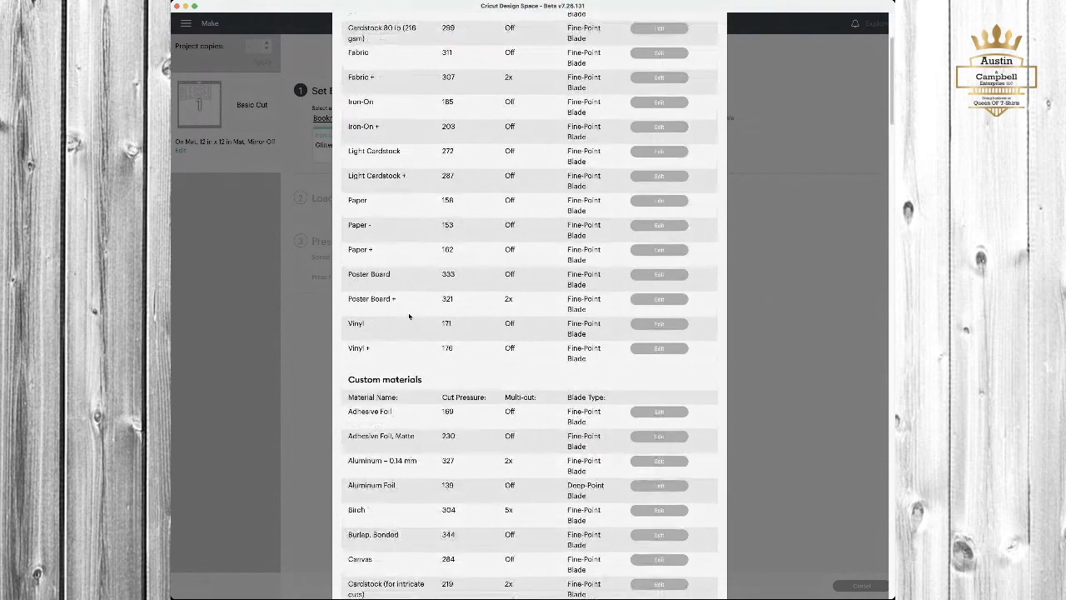
{"action": "scroll", "coordinate": [409, 316], "scroll_direction": "down", "scroll_amount": 14}
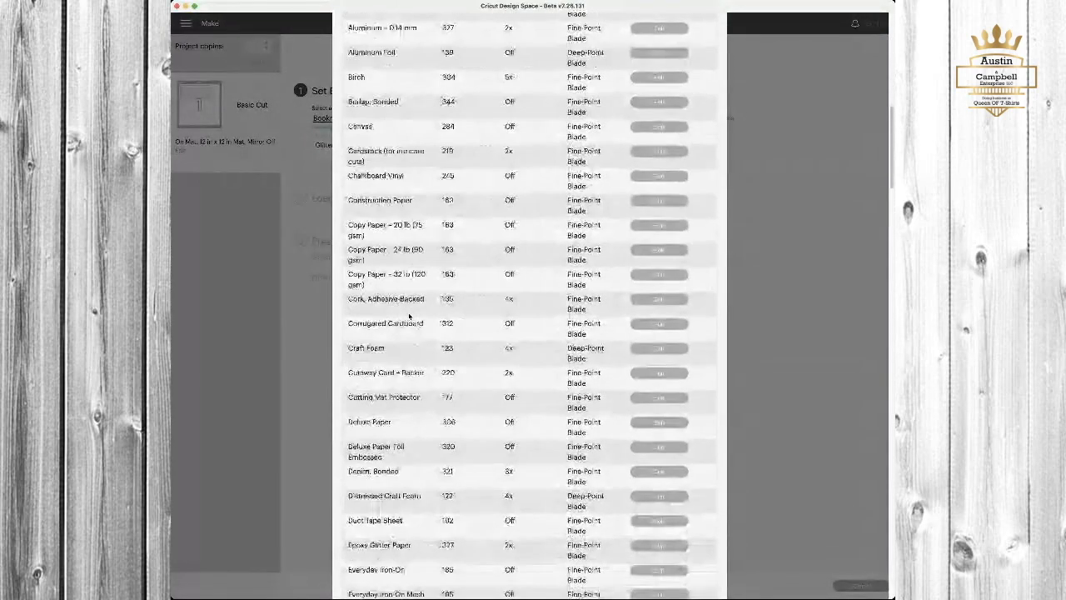
{"action": "scroll", "coordinate": [409, 316], "scroll_direction": "down", "scroll_amount": 20}
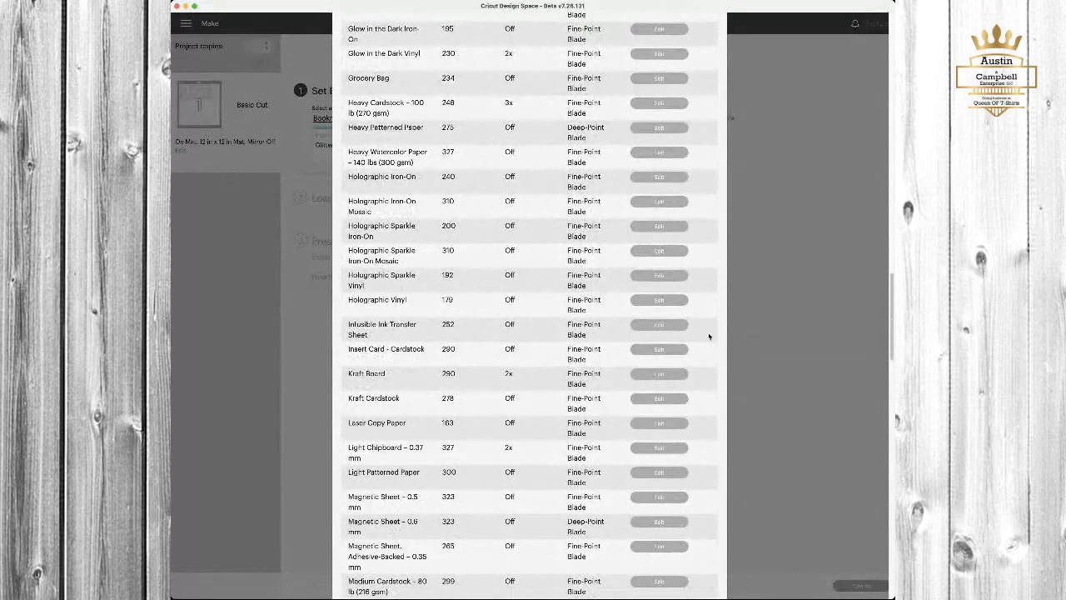
{"action": "scroll", "coordinate": [709, 336], "scroll_direction": "down", "scroll_amount": 20}
{"action": "scroll", "coordinate": [709, 336], "scroll_direction": "down", "scroll_amount": 20}
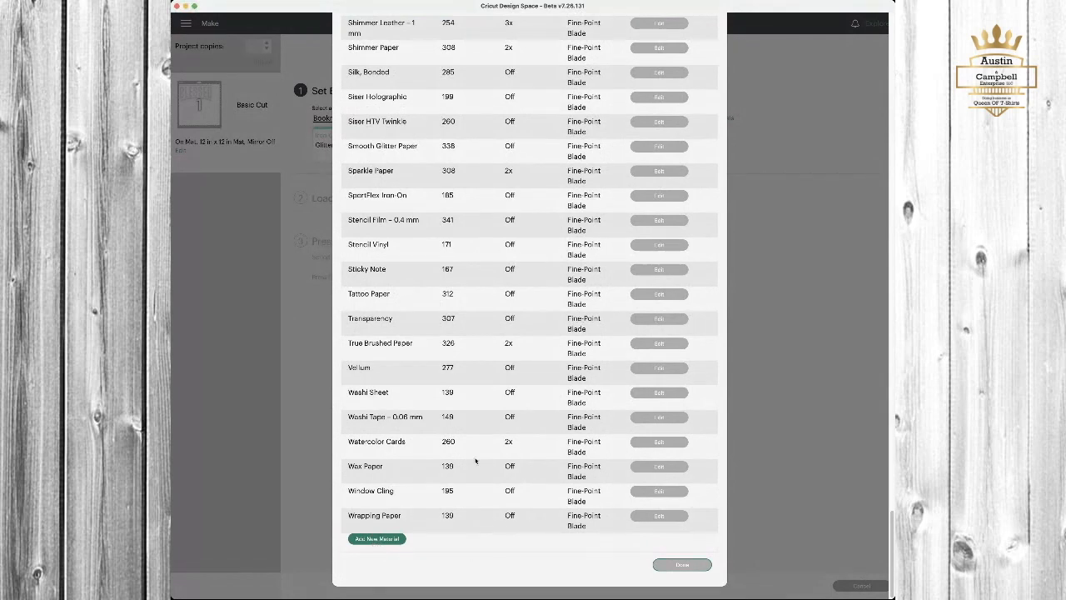
{"action": "left_click", "coordinate": [377, 539]}
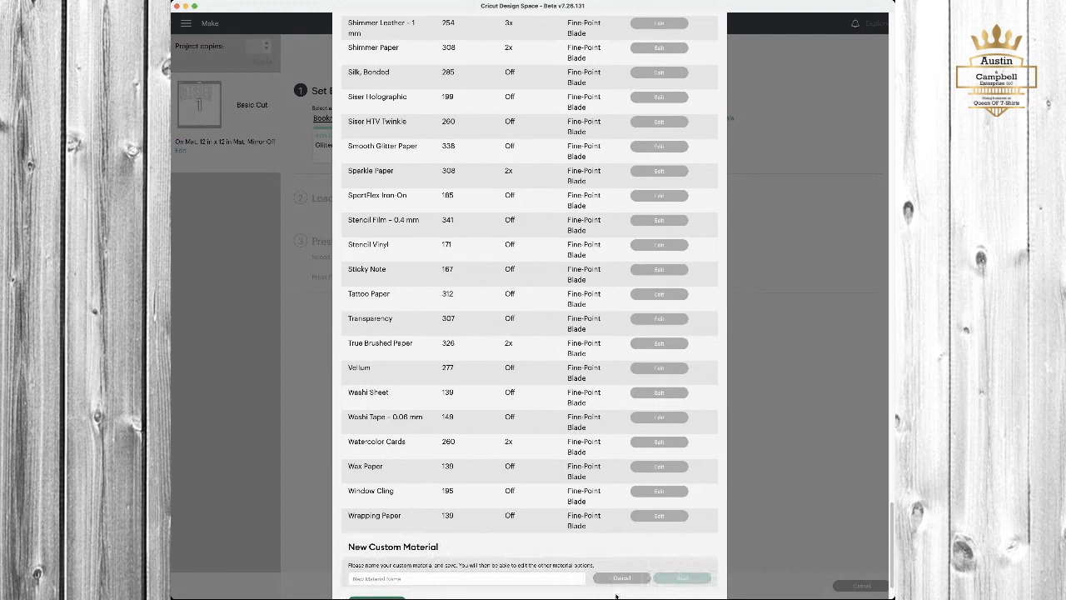
{"action": "scroll", "coordinate": [458, 564], "scroll_direction": "down", "scroll_amount": 3}
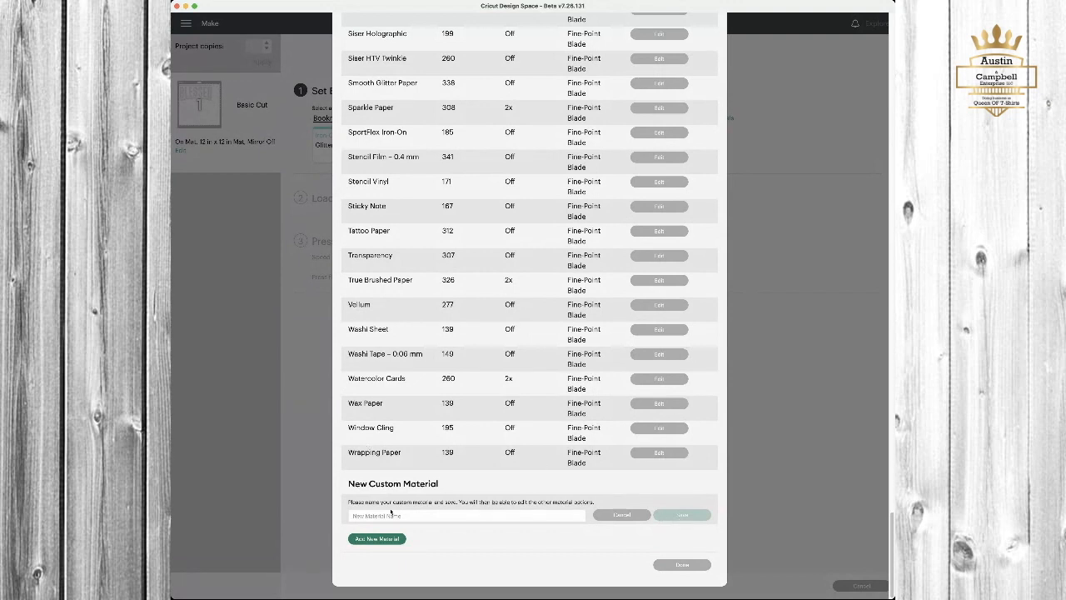
{"action": "left_click", "coordinate": [621, 515]}
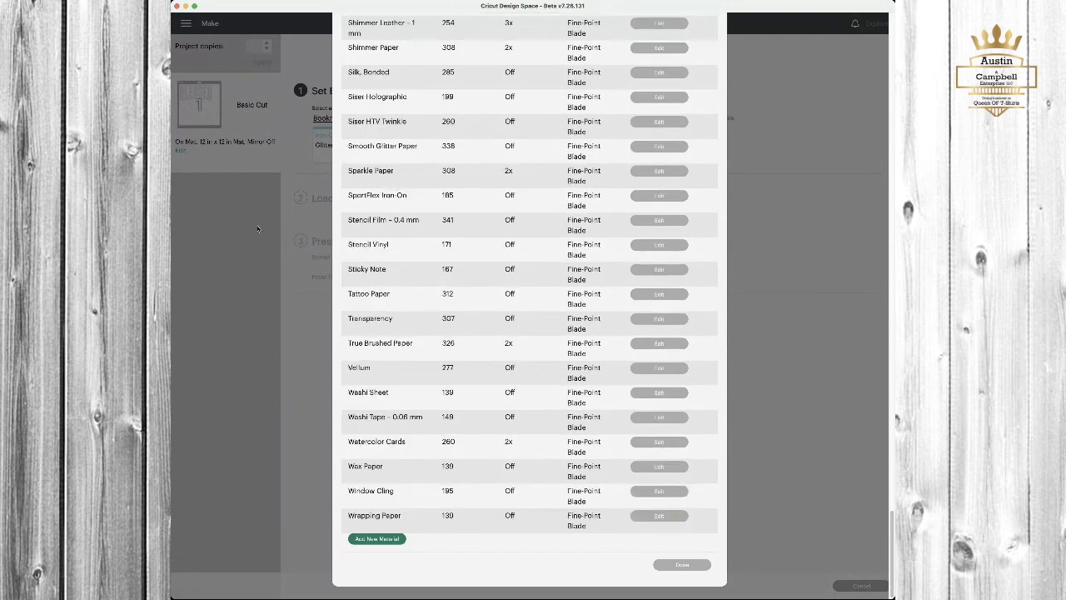
Step: Locate the Rhinestone Glocto Blue Flock entry among the custom materials and examine its cut pressure, multi-cut and blade type
{"action": "scroll", "coordinate": [383, 156], "scroll_direction": "up", "scroll_amount": 8}
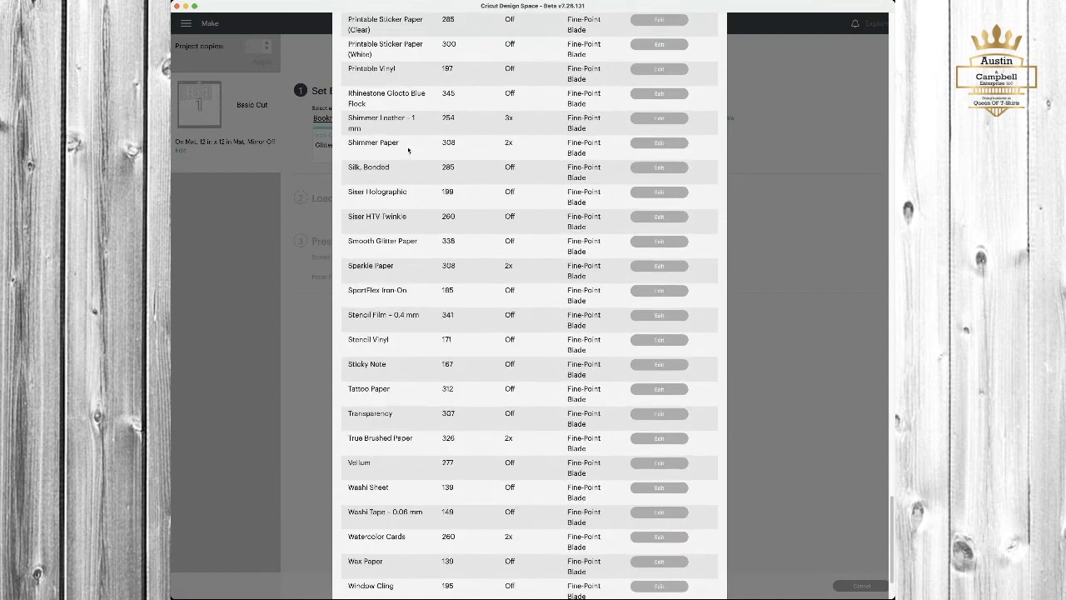
{"action": "scroll", "coordinate": [409, 150], "scroll_direction": "up", "scroll_amount": 3}
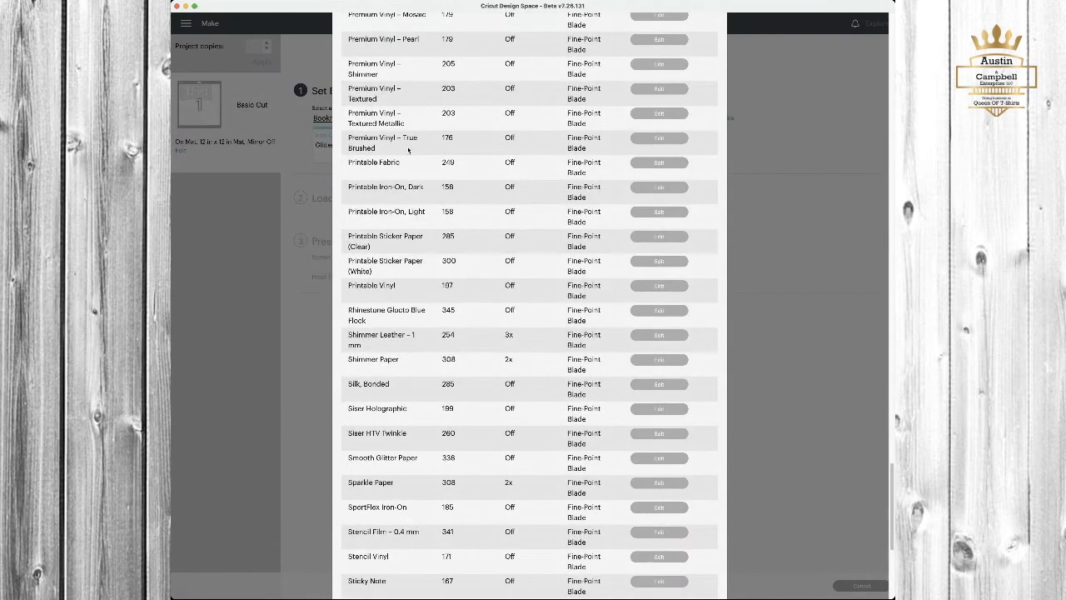
{"action": "scroll", "coordinate": [408, 150], "scroll_direction": "up", "scroll_amount": 4}
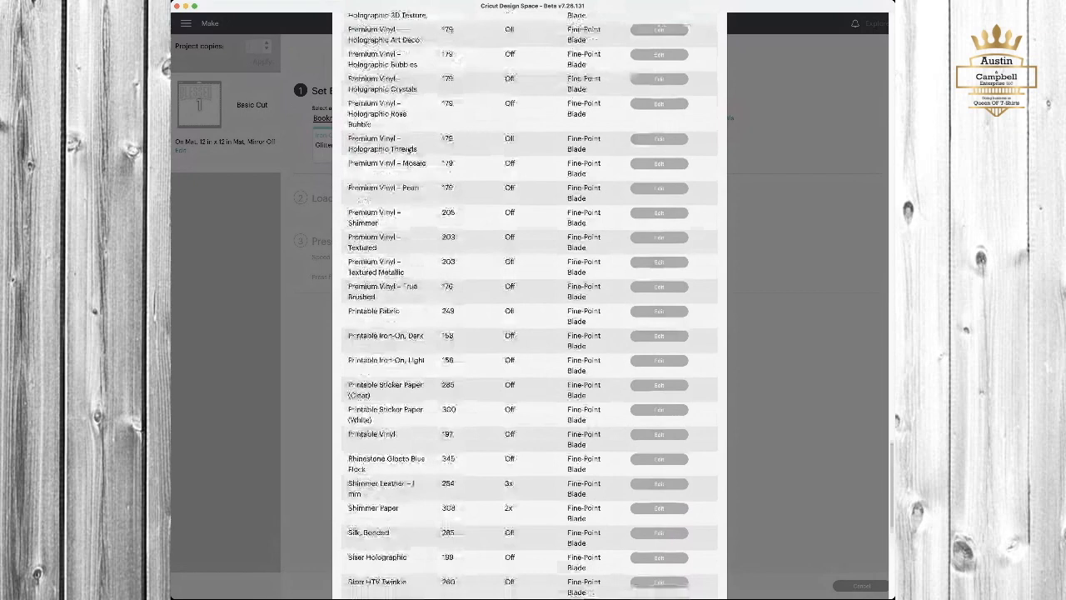
{"action": "scroll", "coordinate": [408, 150], "scroll_direction": "down", "scroll_amount": 11}
{"action": "scroll", "coordinate": [408, 150], "scroll_direction": "down", "scroll_amount": 2}
{"action": "scroll", "coordinate": [409, 150], "scroll_direction": "up", "scroll_amount": 3}
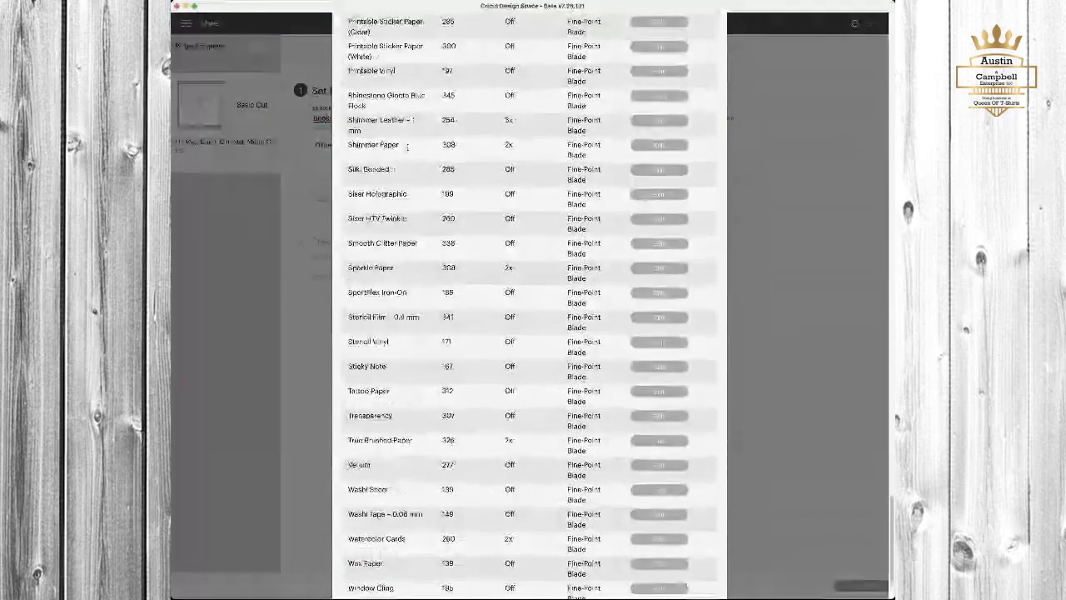
{"action": "scroll", "coordinate": [408, 150], "scroll_direction": "up", "scroll_amount": 2}
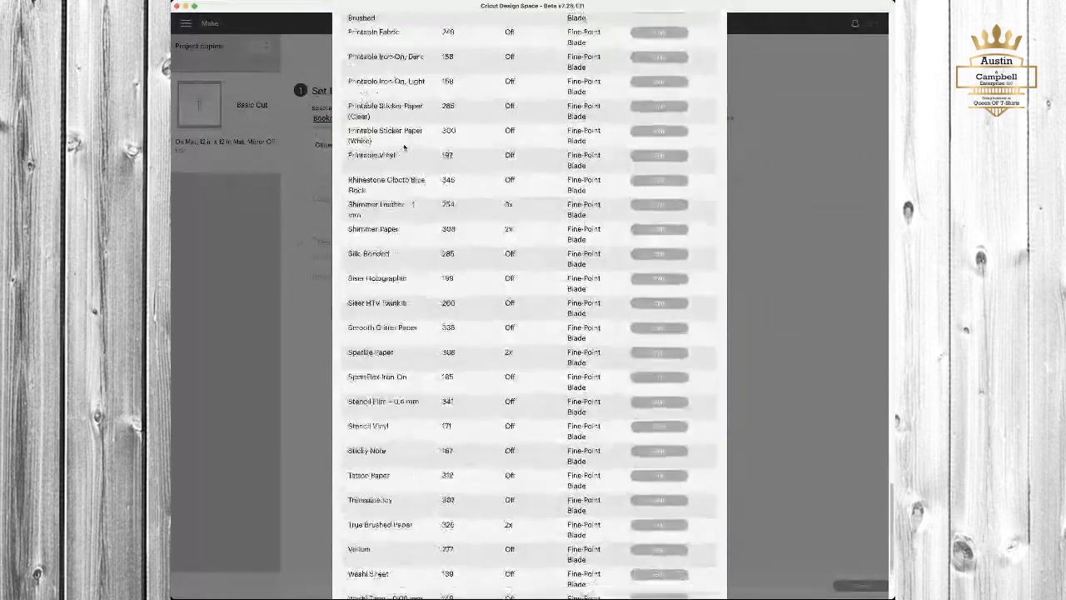
{"action": "scroll", "coordinate": [390, 196], "scroll_direction": "up", "scroll_amount": 1}
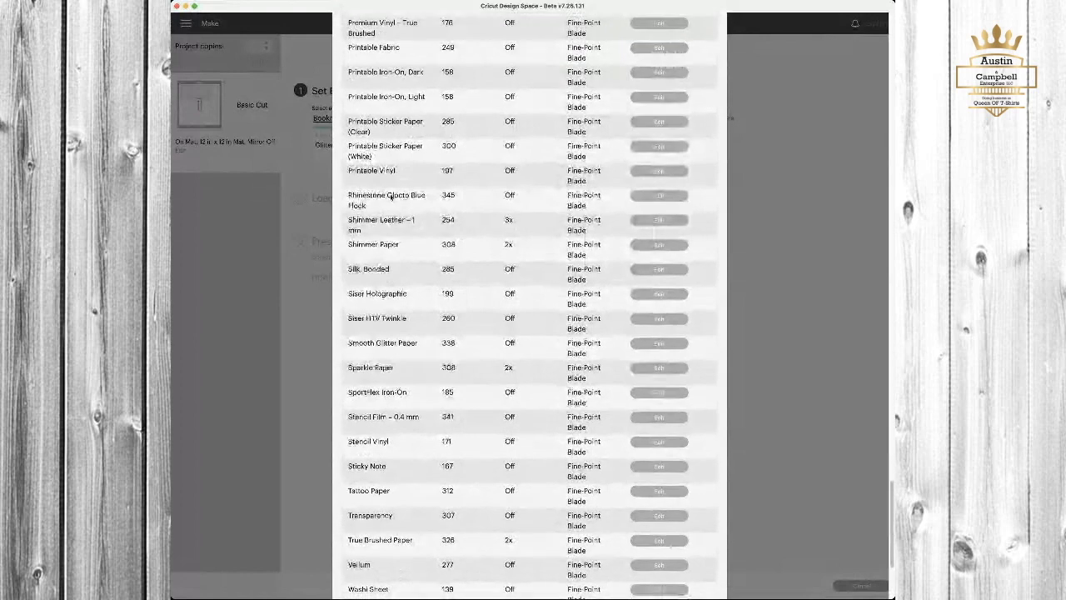
Step: Look back through the custom materials table from Rhinestone Glocto Blue Flock to its first entries, including Flock for Rhinestones
{"action": "scroll", "coordinate": [391, 198], "scroll_direction": "up", "scroll_amount": 3}
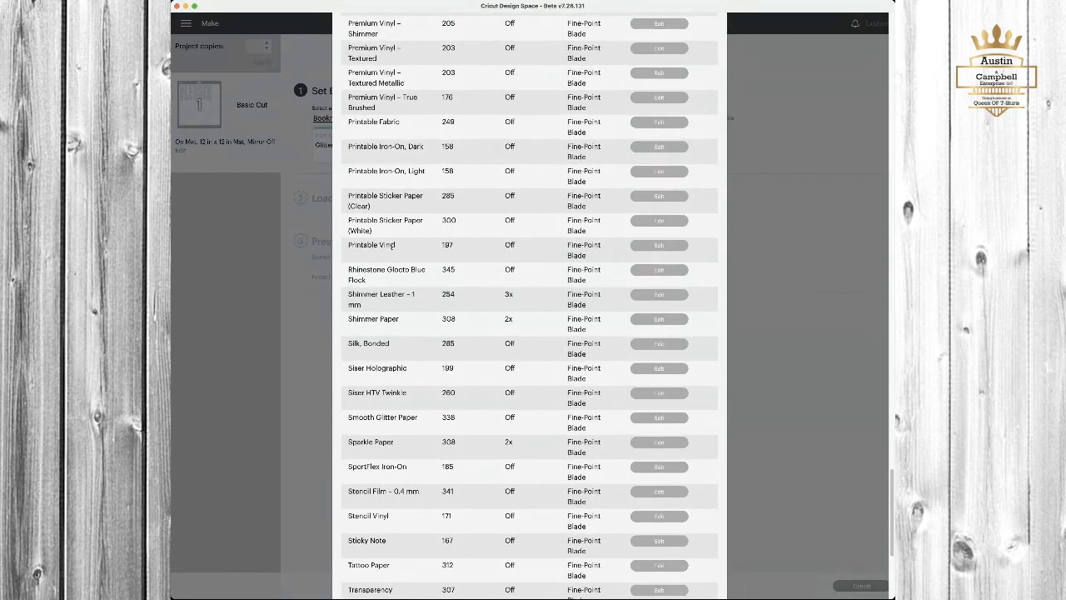
{"action": "scroll", "coordinate": [390, 245], "scroll_direction": "up", "scroll_amount": 4}
{"action": "scroll", "coordinate": [392, 249], "scroll_direction": "up", "scroll_amount": 8}
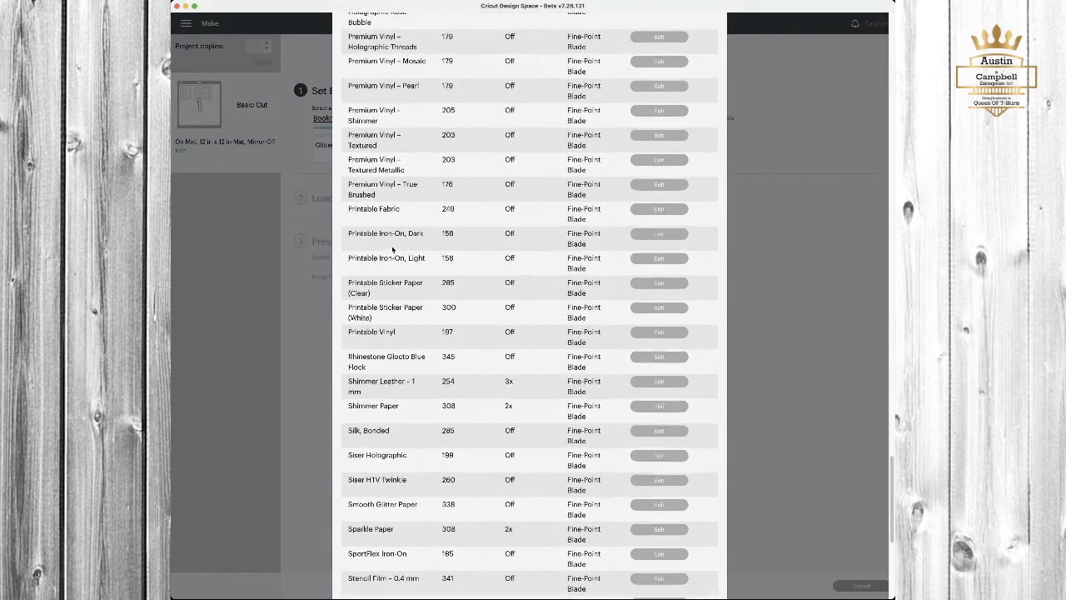
{"action": "scroll", "coordinate": [392, 248], "scroll_direction": "down", "scroll_amount": 10}
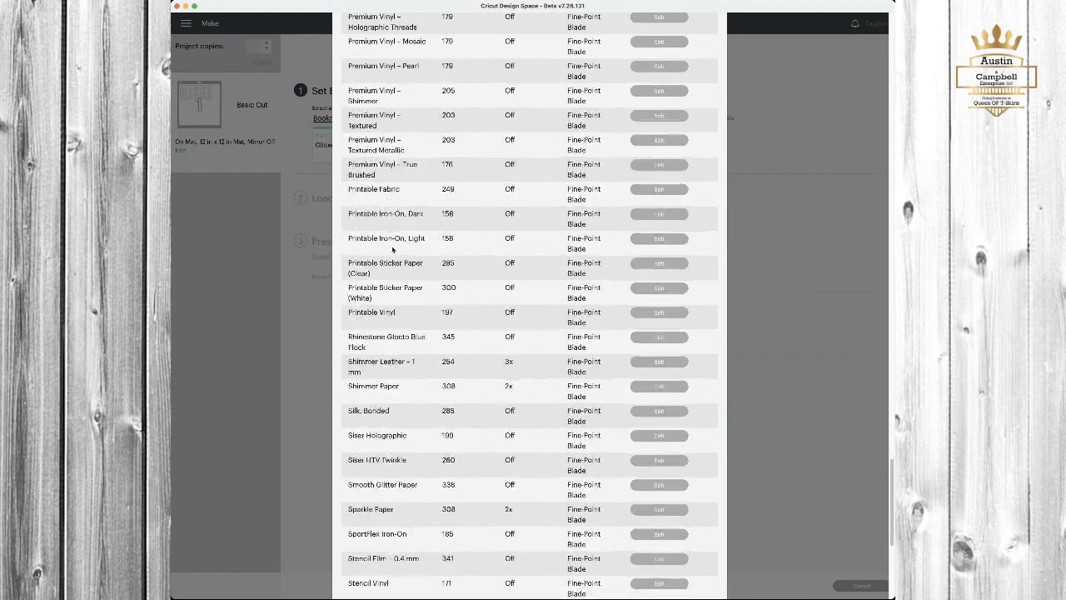
{"action": "scroll", "coordinate": [393, 249], "scroll_direction": "up", "scroll_amount": 20}
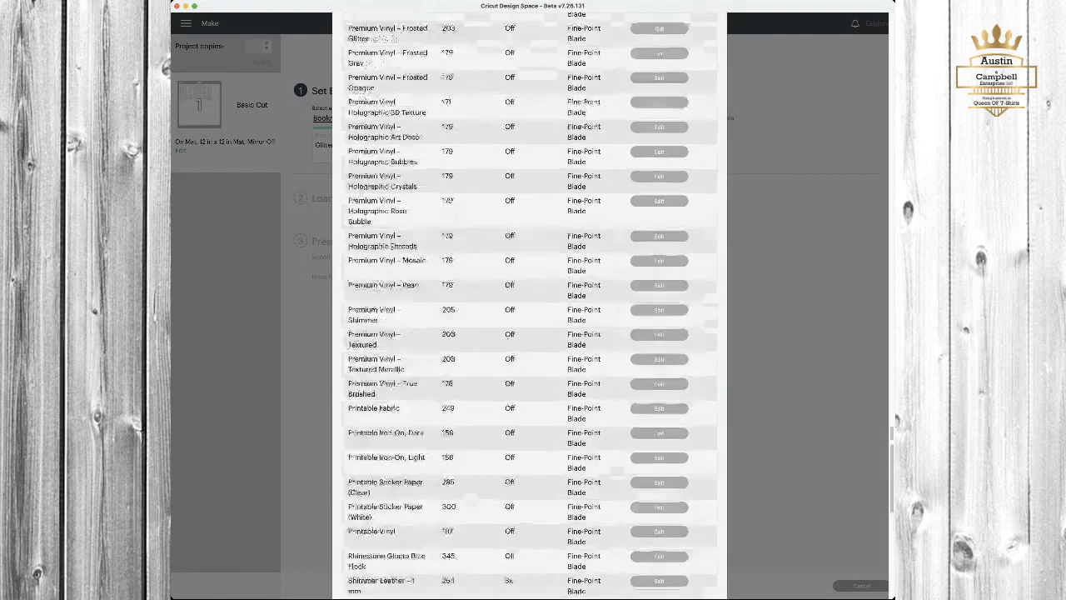
{"action": "scroll", "coordinate": [392, 249], "scroll_direction": "up", "scroll_amount": 15}
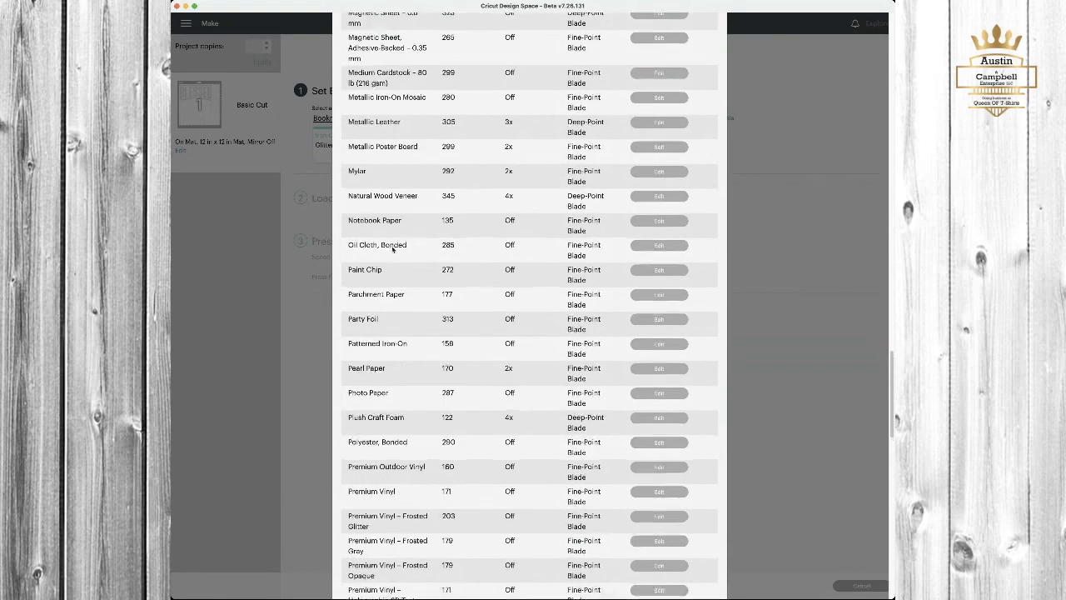
{"action": "scroll", "coordinate": [392, 249], "scroll_direction": "up", "scroll_amount": 14}
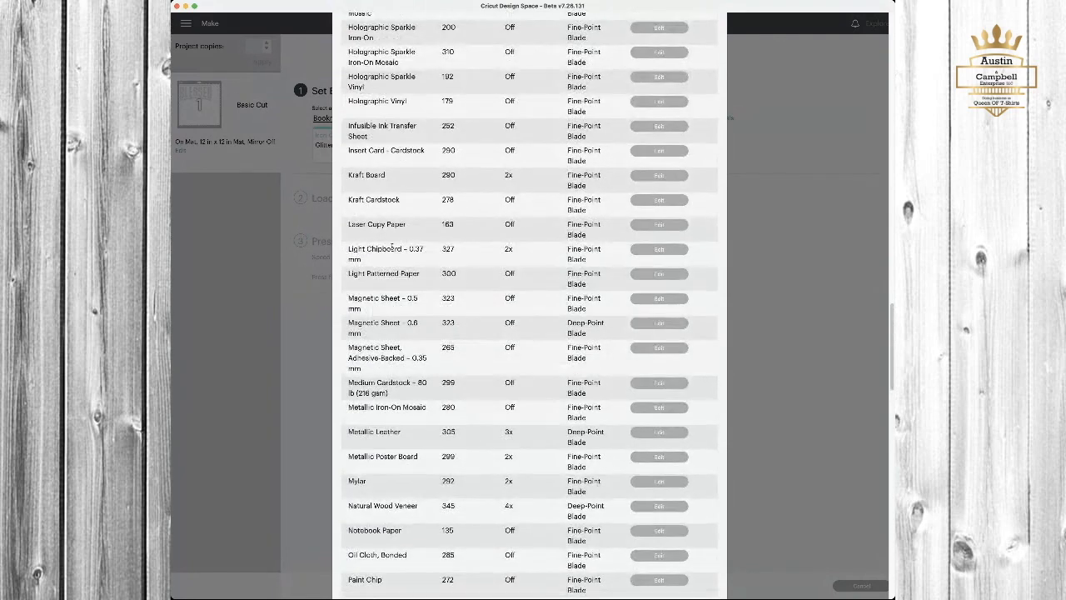
{"action": "scroll", "coordinate": [392, 248], "scroll_direction": "up", "scroll_amount": 14}
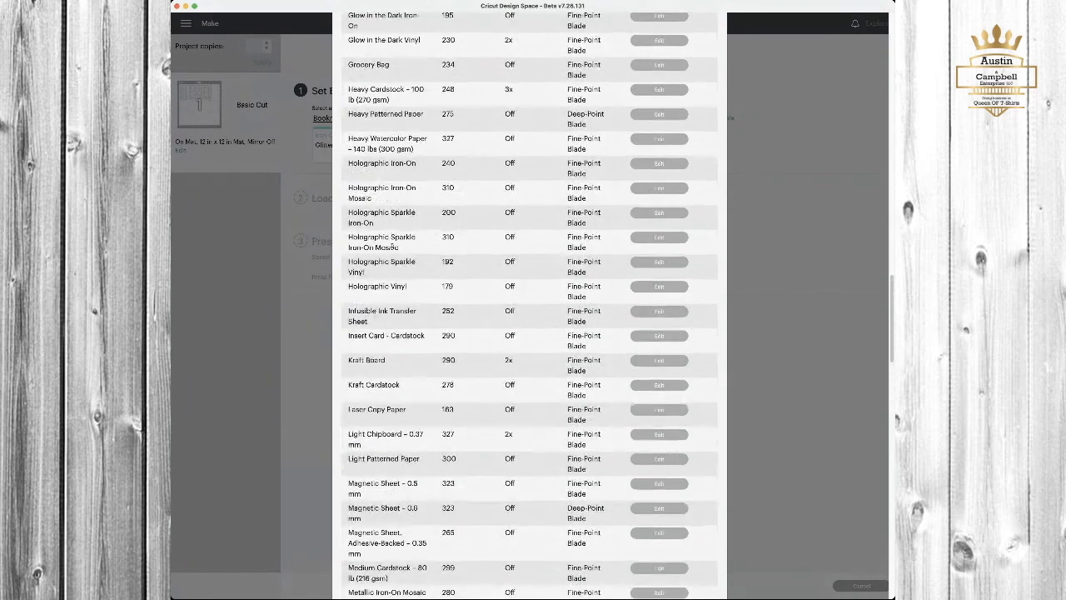
{"action": "scroll", "coordinate": [392, 247], "scroll_direction": "up", "scroll_amount": 4}
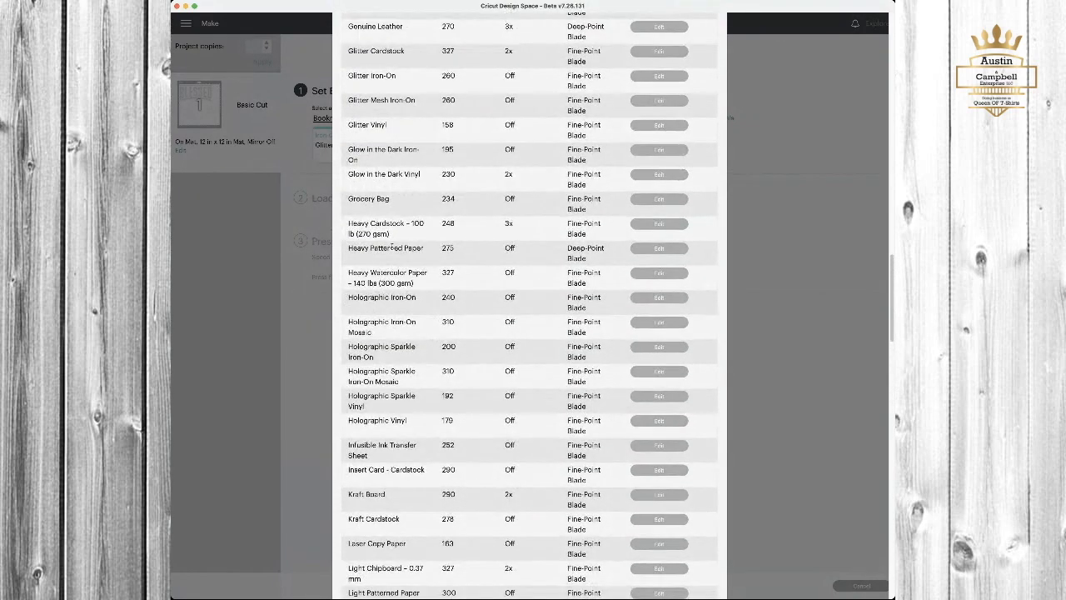
{"action": "scroll", "coordinate": [392, 247], "scroll_direction": "up", "scroll_amount": 11}
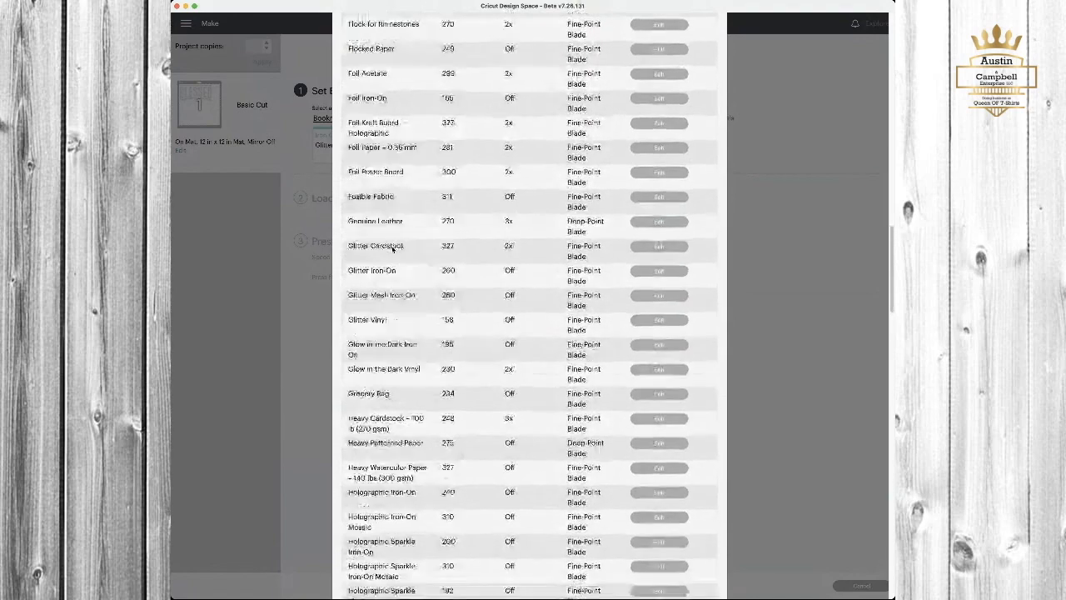
{"action": "scroll", "coordinate": [392, 247], "scroll_direction": "up", "scroll_amount": 12}
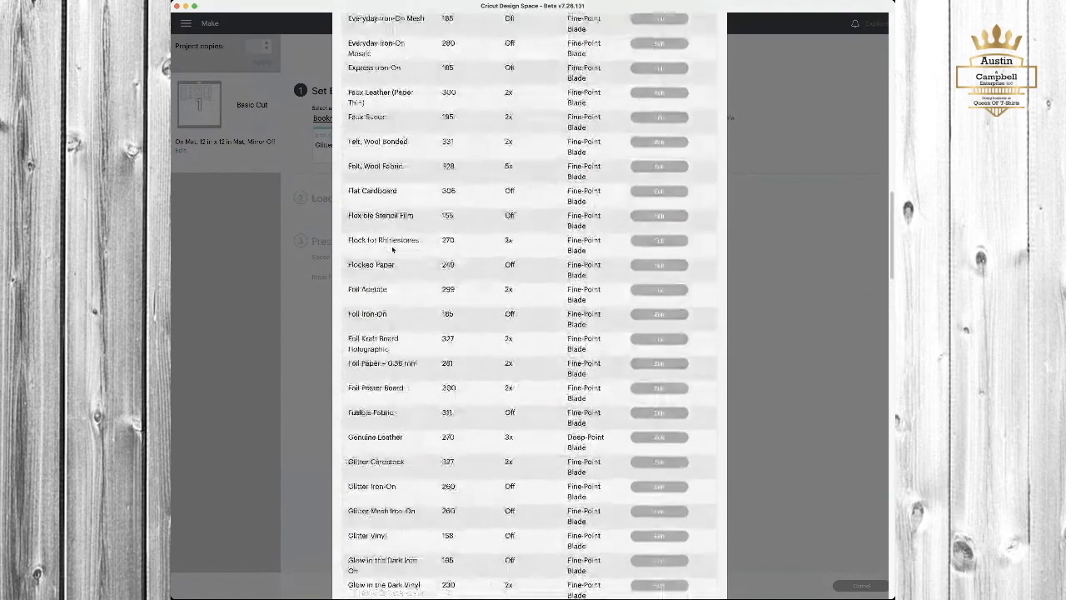
{"action": "scroll", "coordinate": [392, 248], "scroll_direction": "up", "scroll_amount": 15}
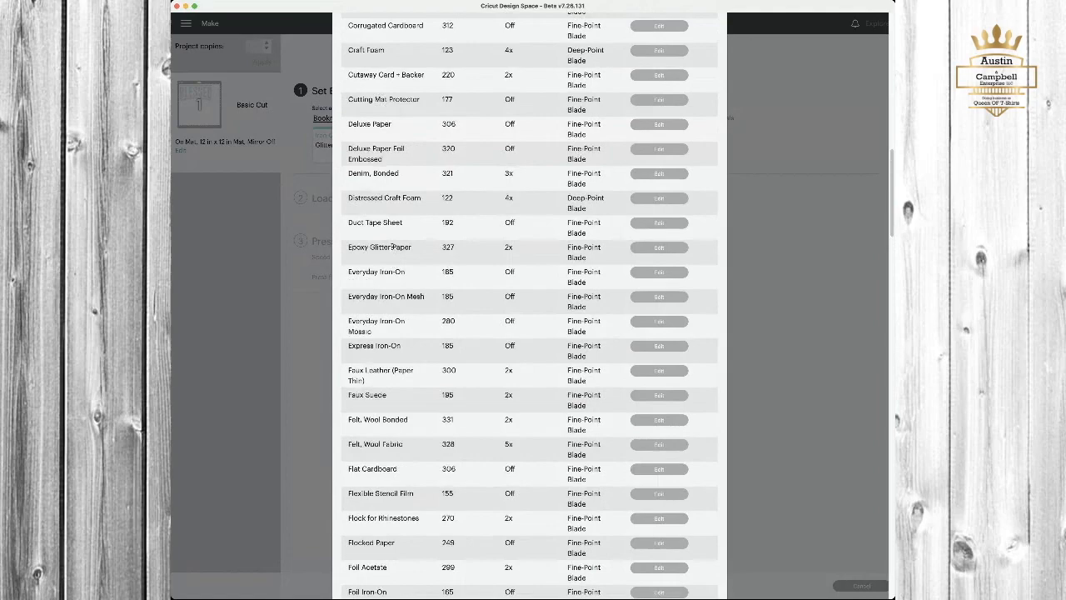
{"action": "scroll", "coordinate": [392, 248], "scroll_direction": "up", "scroll_amount": 12}
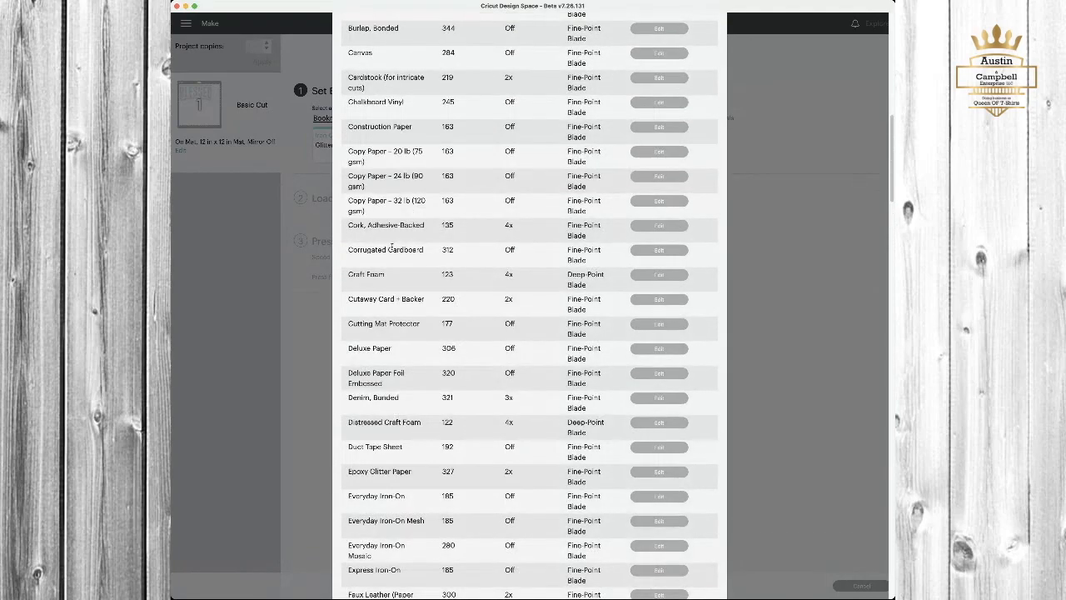
{"action": "scroll", "coordinate": [392, 249], "scroll_direction": "up", "scroll_amount": 17}
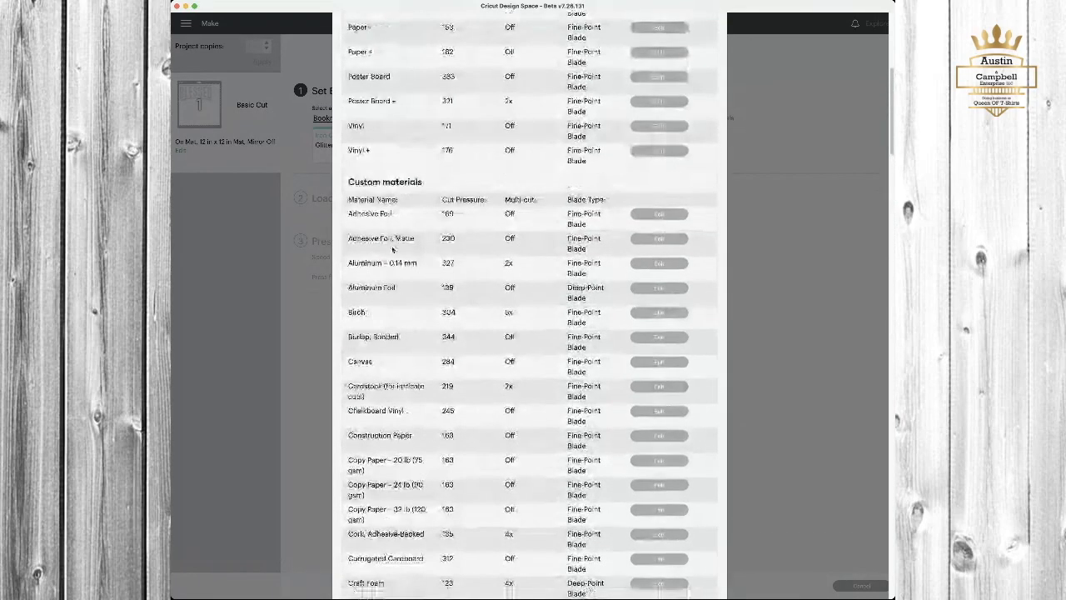
{"action": "scroll", "coordinate": [392, 248], "scroll_direction": "up", "scroll_amount": 5}
Step: Return to the Rhinestone Glocto Blue Flock custom material and open it for editing to examine its pressure, multi-cut and blade options
{"action": "scroll", "coordinate": [393, 248], "scroll_direction": "down", "scroll_amount": 20}
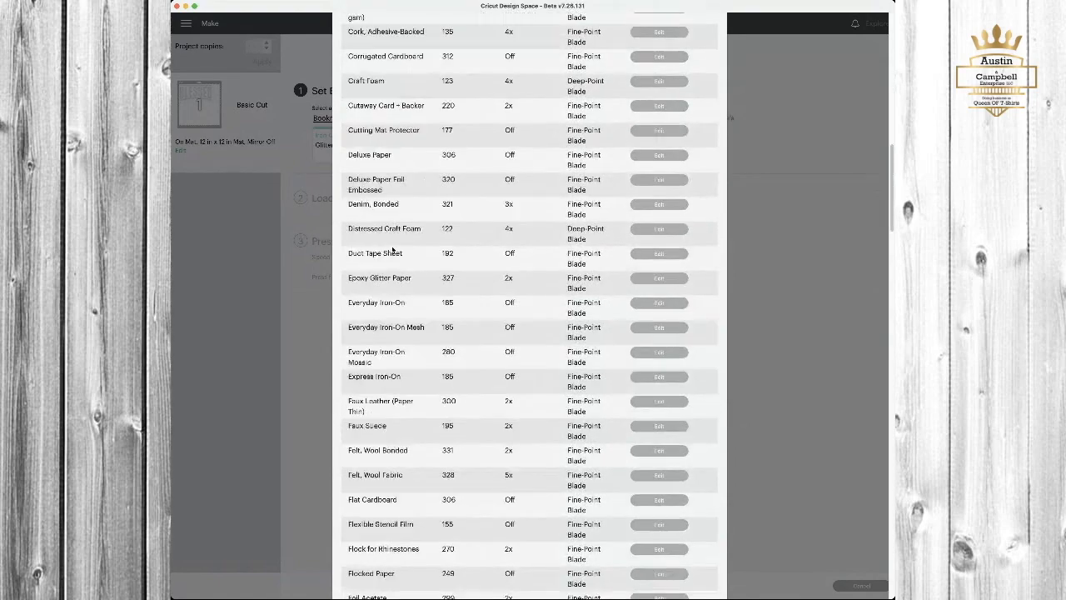
{"action": "scroll", "coordinate": [392, 248], "scroll_direction": "down", "scroll_amount": 20}
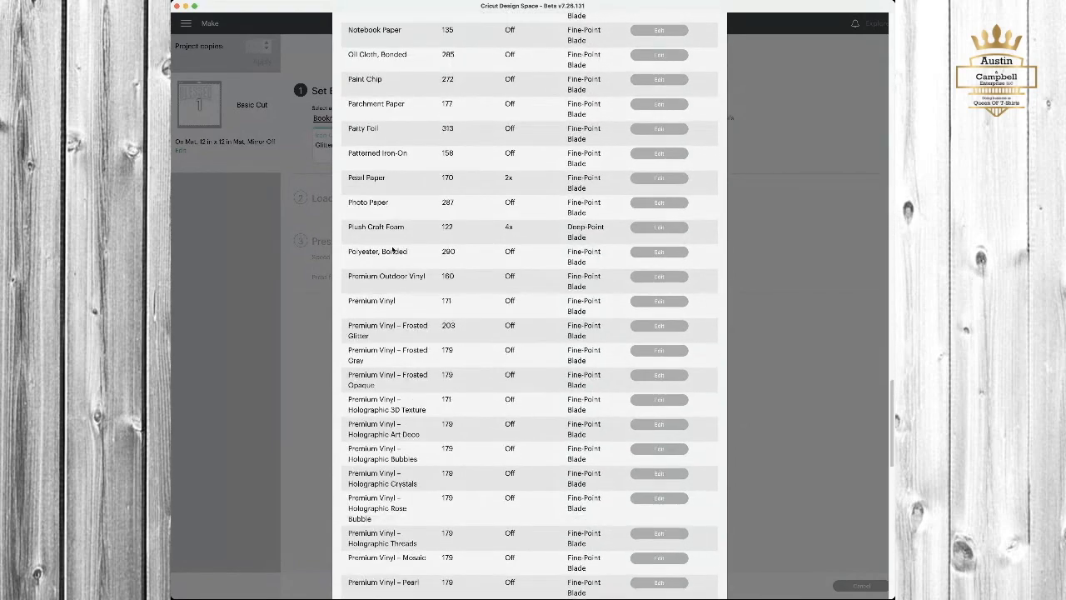
{"action": "scroll", "coordinate": [392, 249], "scroll_direction": "down", "scroll_amount": 10}
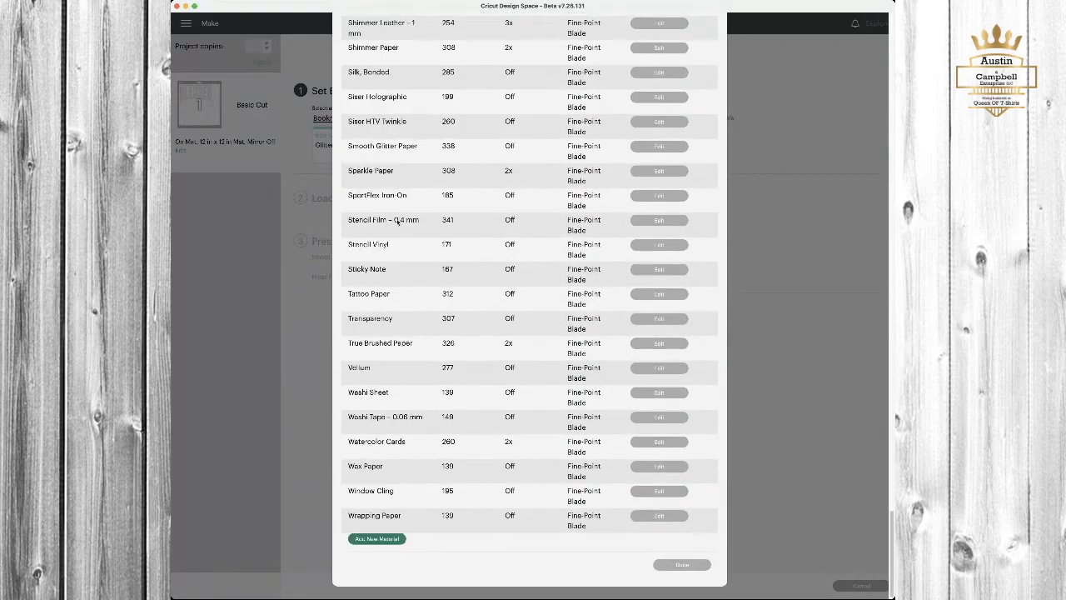
{"action": "scroll", "coordinate": [379, 188], "scroll_direction": "up", "scroll_amount": 5}
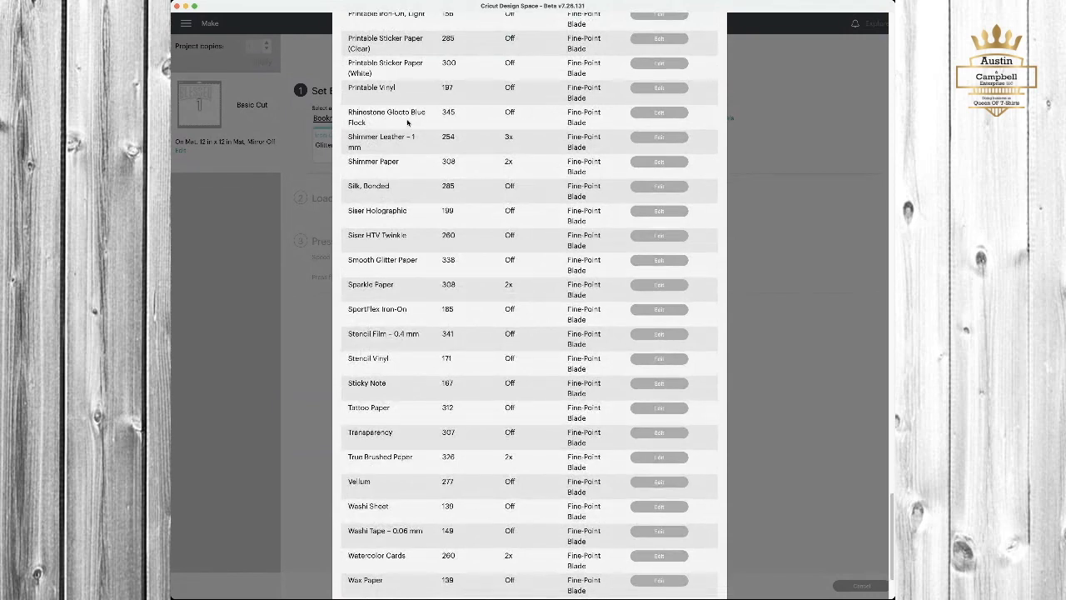
{"action": "left_click", "coordinate": [659, 113]}
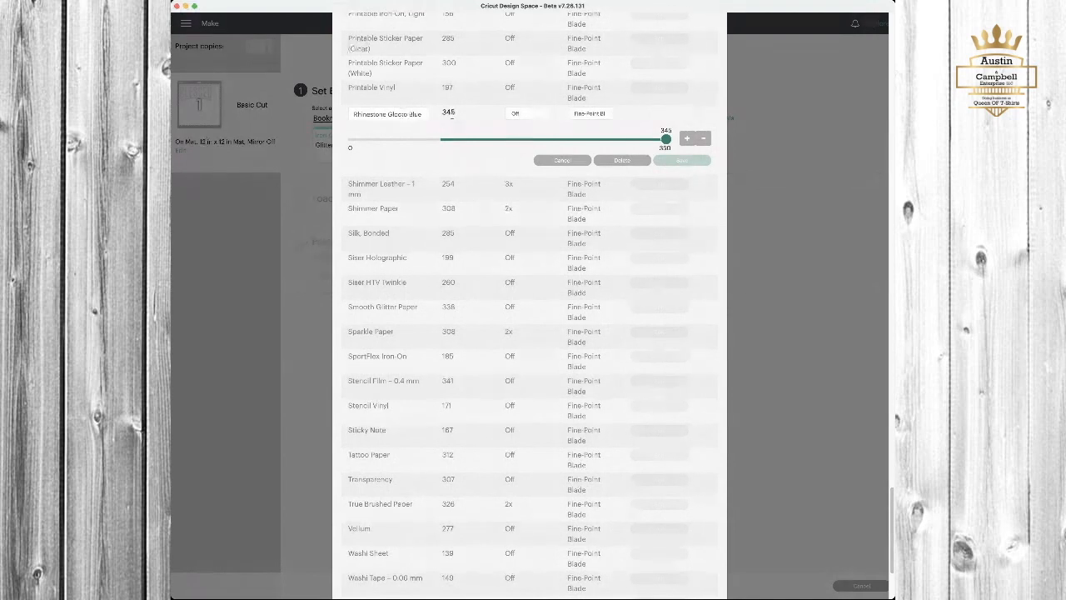
{"action": "scroll", "coordinate": [451, 116], "scroll_direction": "up", "scroll_amount": 1}
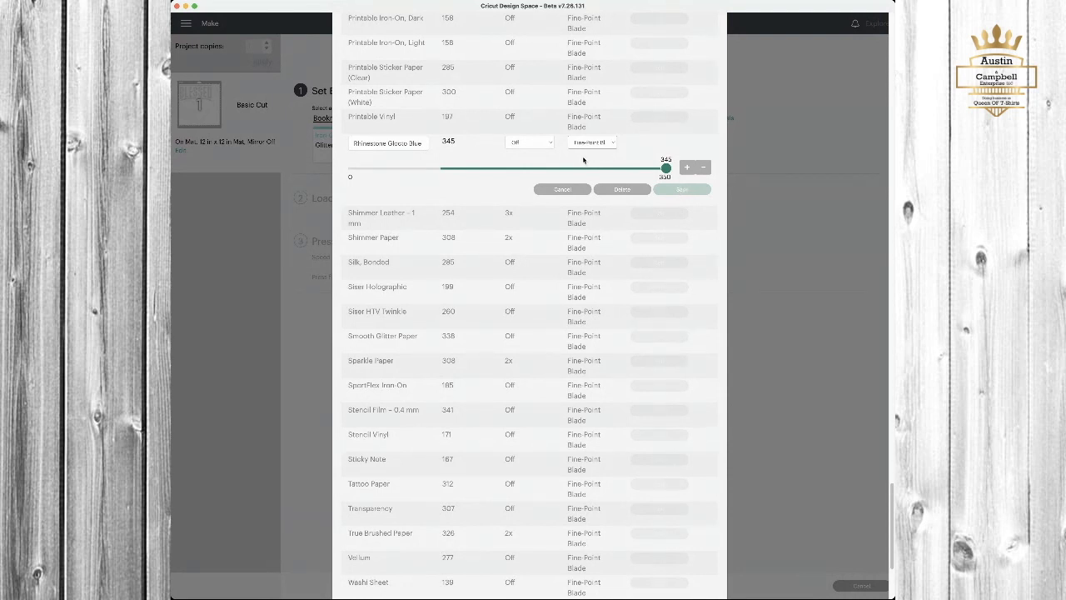
Step: Close the material settings, discarding any unsaved changes to the custom material
{"action": "scroll", "coordinate": [583, 160], "scroll_direction": "down", "scroll_amount": 5}
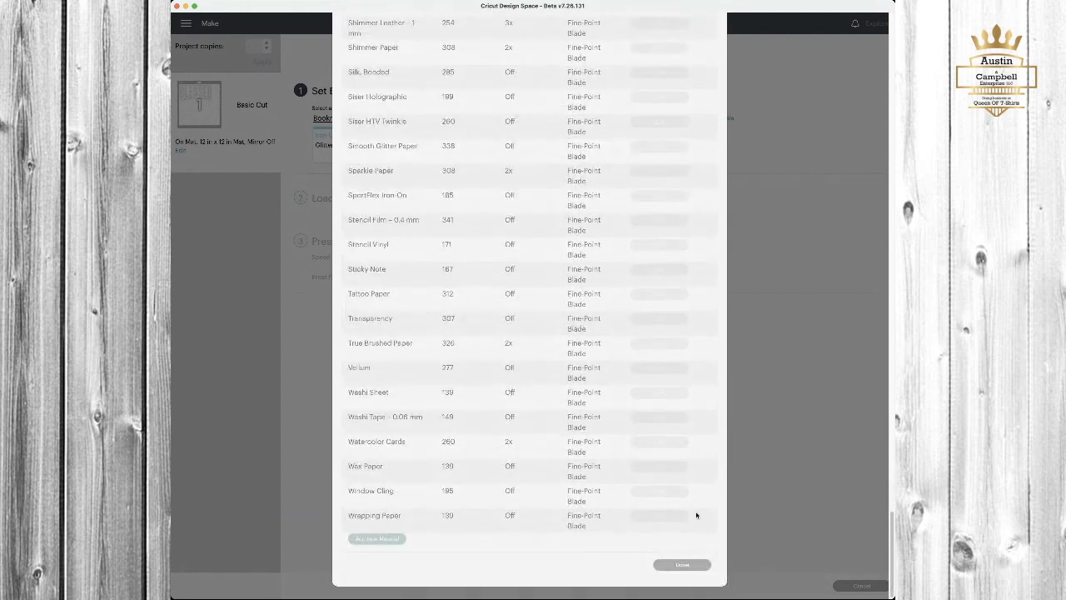
{"action": "left_click", "coordinate": [682, 564]}
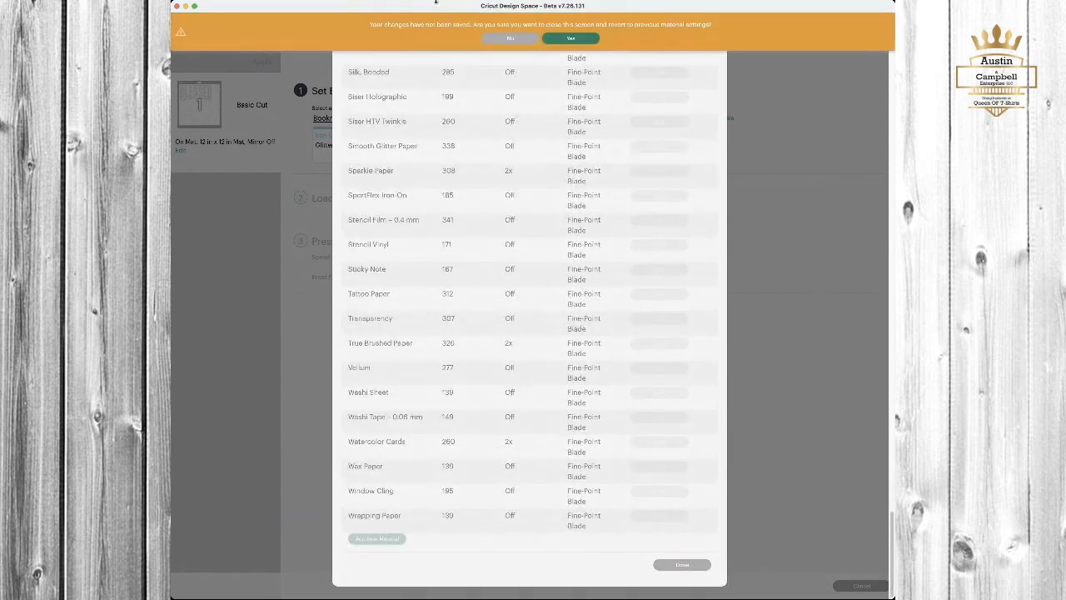
{"action": "left_click", "coordinate": [558, 40]}
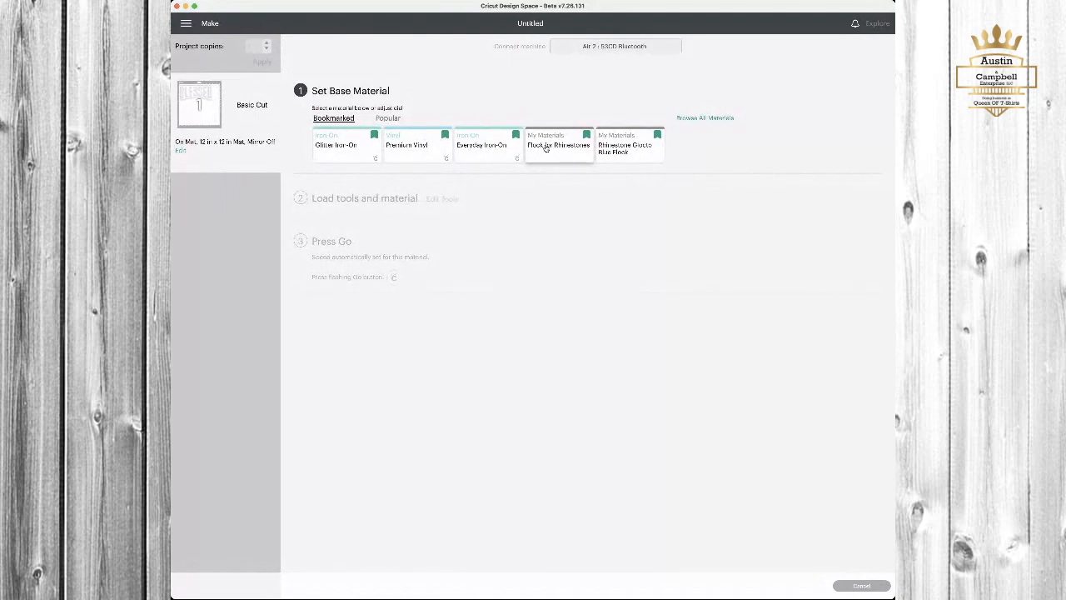
Step: Set the base material to Flock for Rhinestones and its pressure to More
{"action": "left_click", "coordinate": [546, 148]}
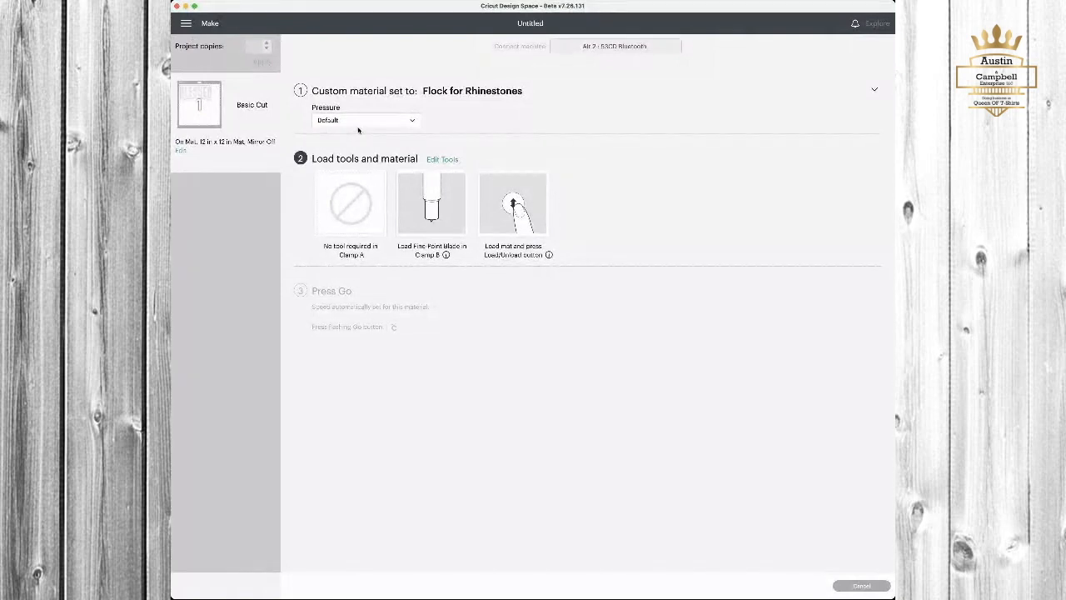
{"action": "left_click", "coordinate": [403, 123]}
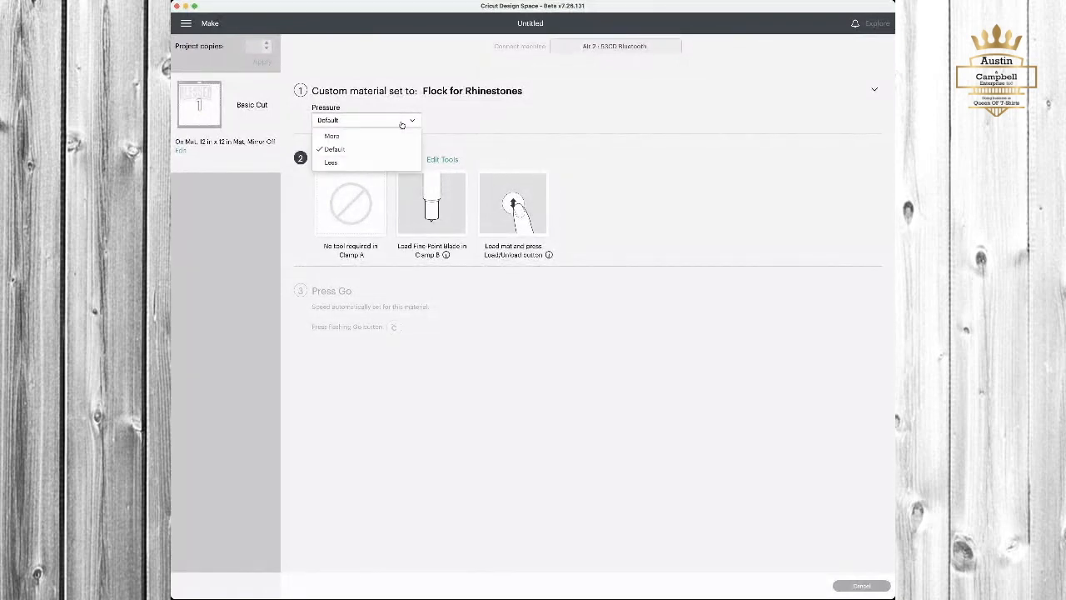
{"action": "left_click", "coordinate": [333, 137]}
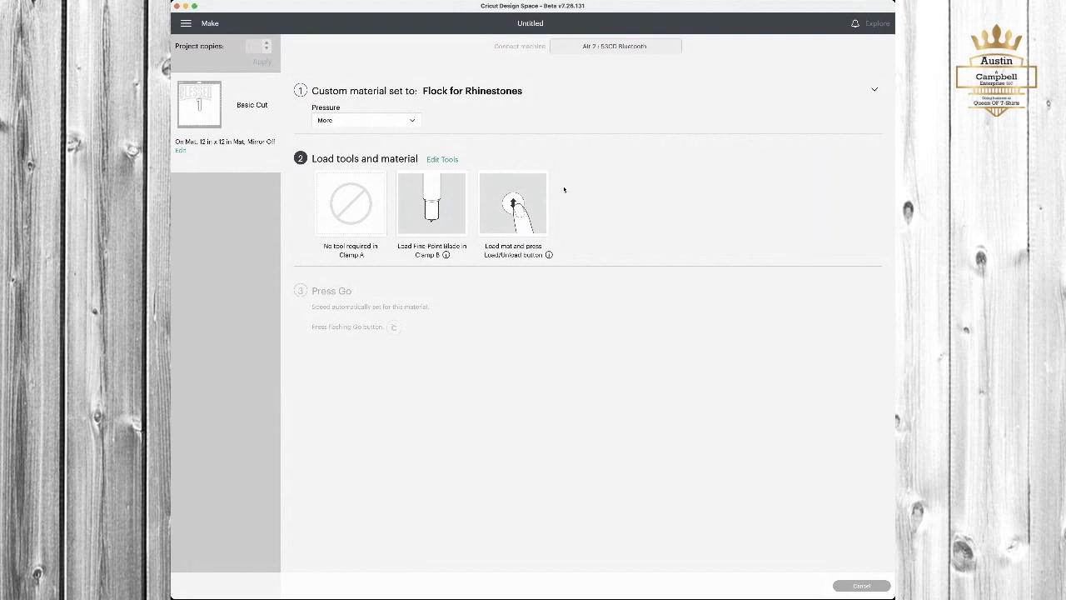
Step: Cancel the cut and leave the mat preview to return to the design canvas
{"action": "left_click", "coordinate": [859, 585]}
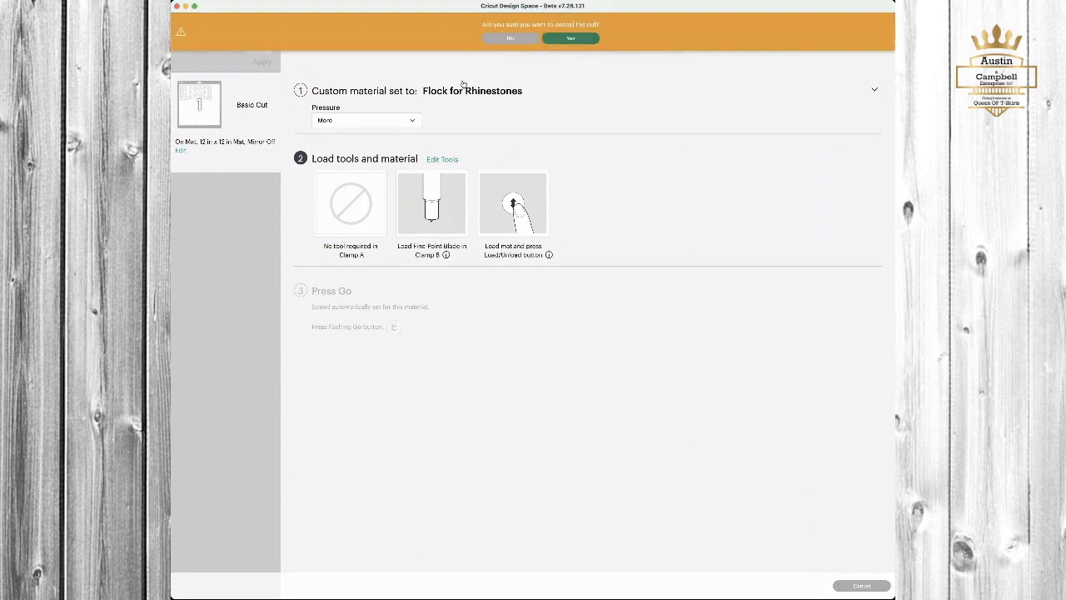
{"action": "left_click", "coordinate": [570, 38]}
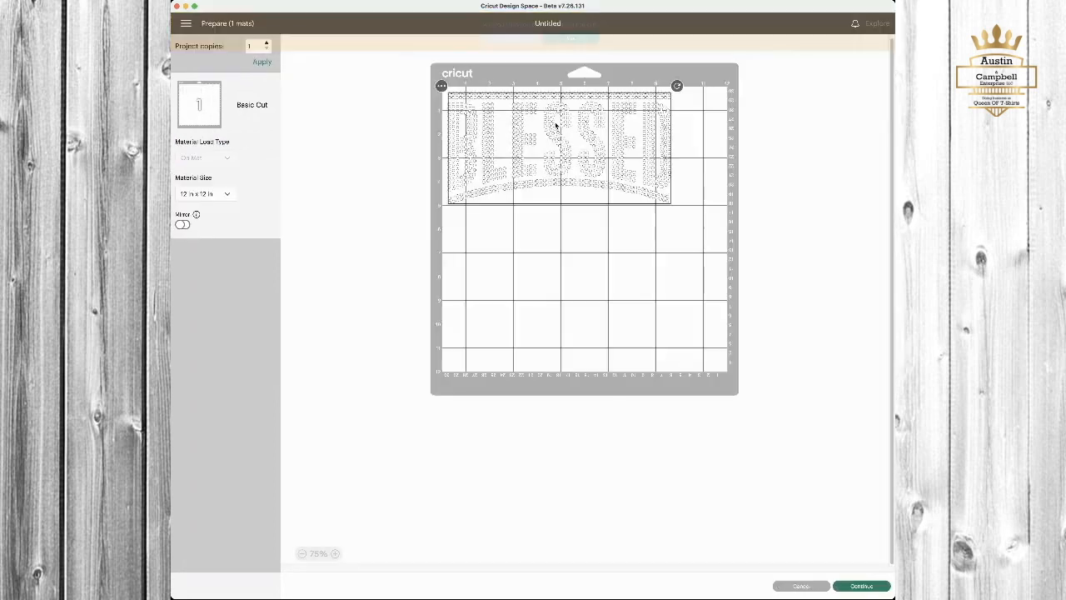
{"action": "left_click", "coordinate": [823, 588]}
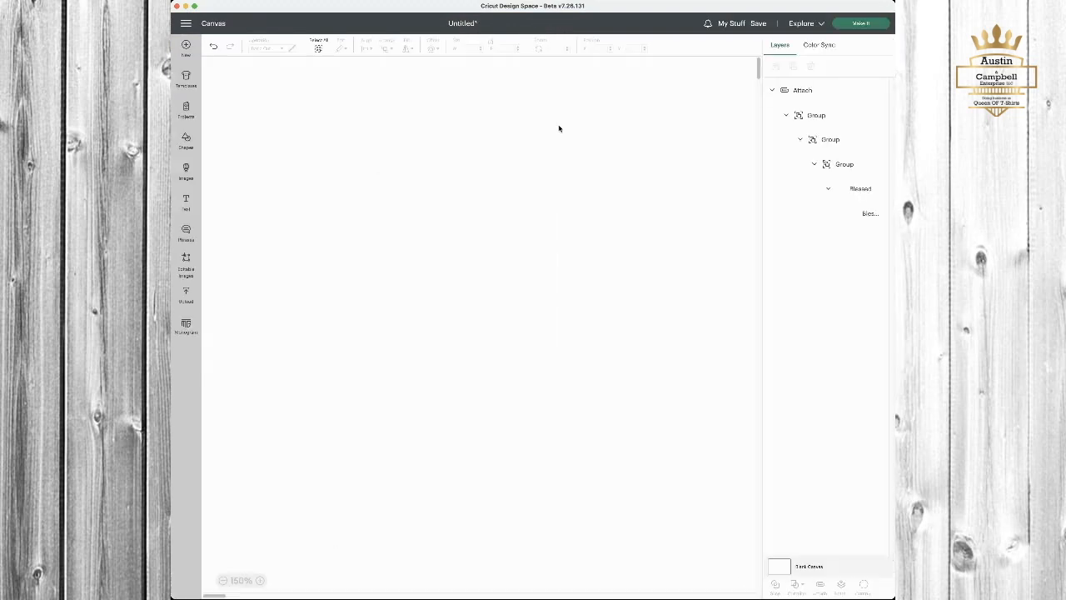